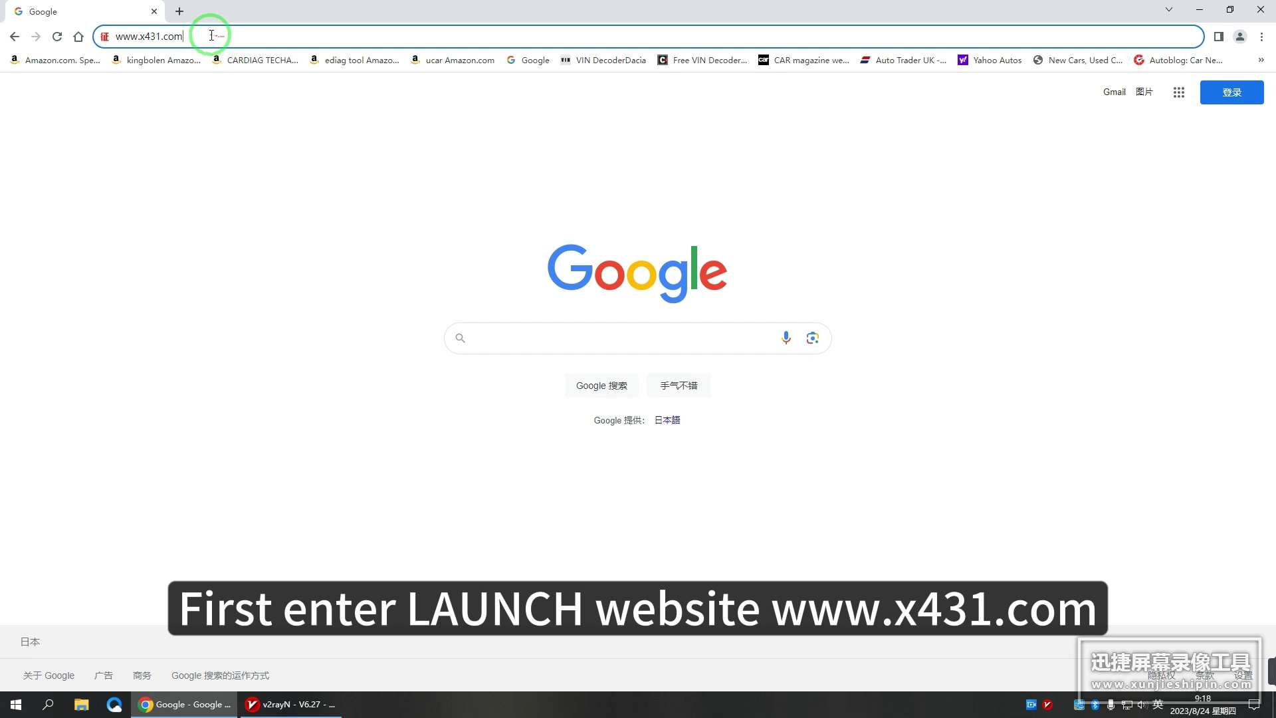
pyautogui.moveTo(213, 37); pyautogui.dragTo(105, 36)
pyautogui.click(210, 34)
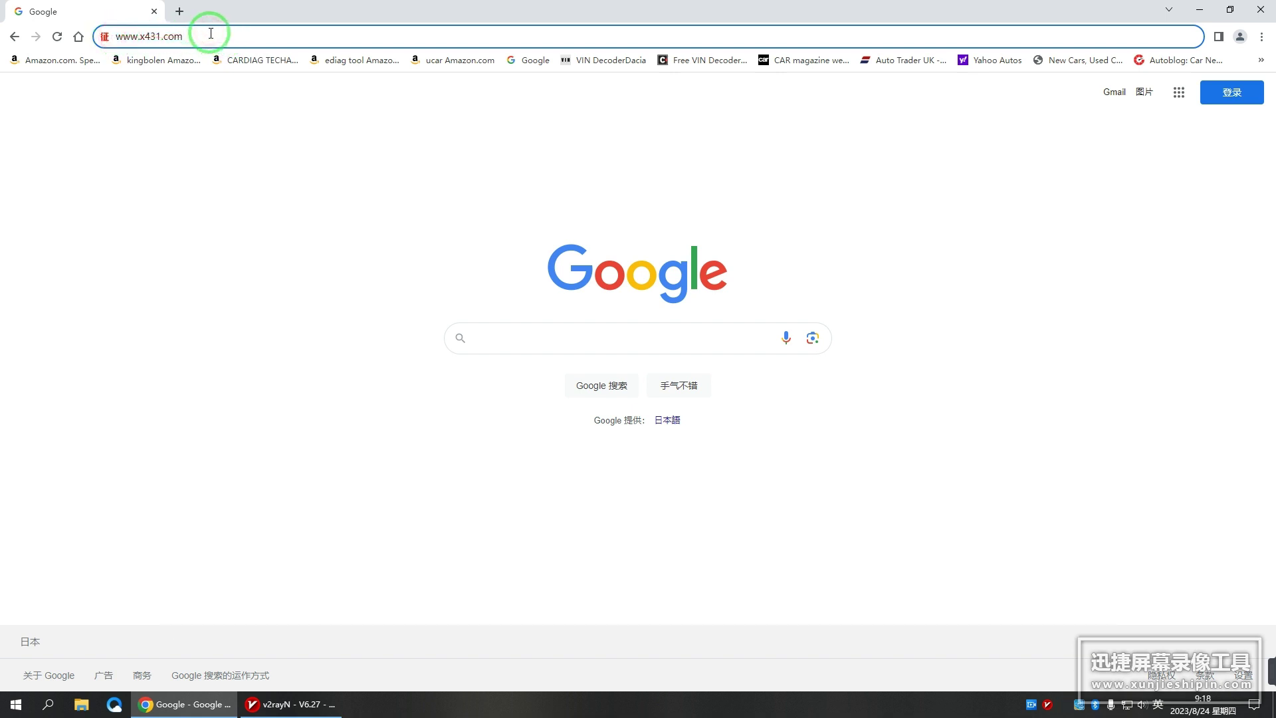
pyautogui.press('Return')
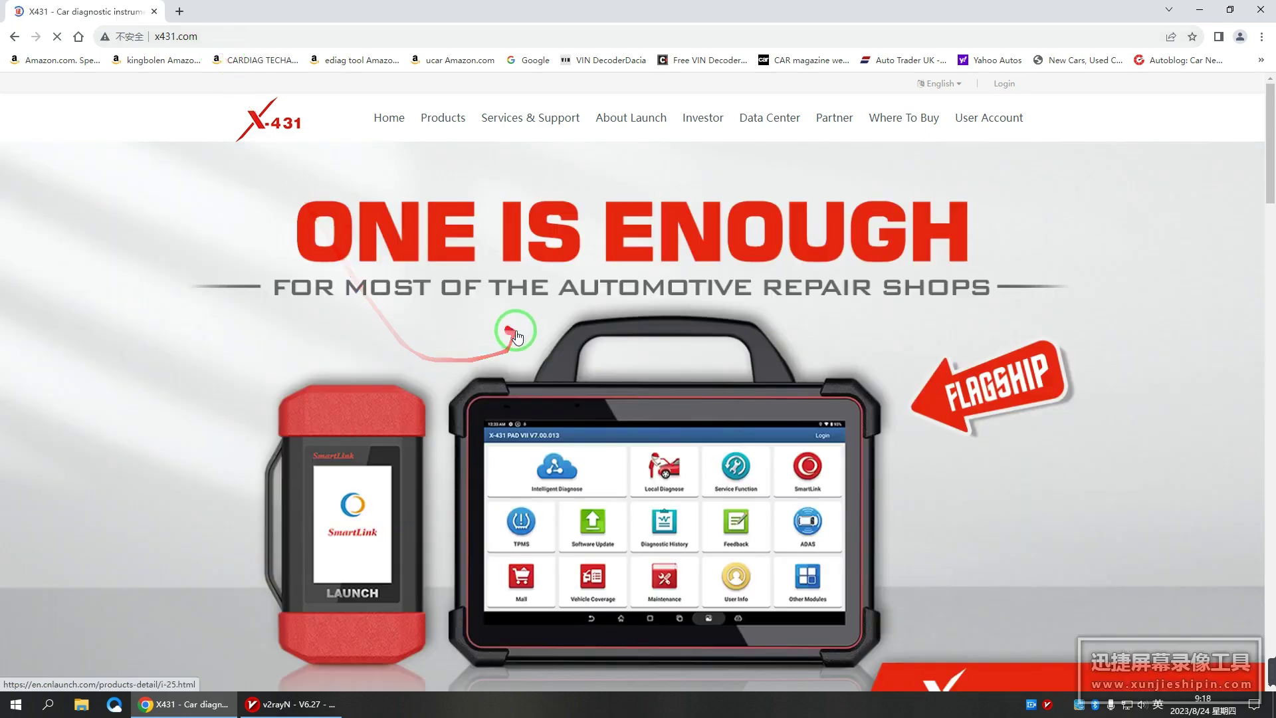
pyautogui.scroll(-2, 522, 335)
pyautogui.scroll(-2, 522, 334)
pyautogui.scroll(4, 538, 340)
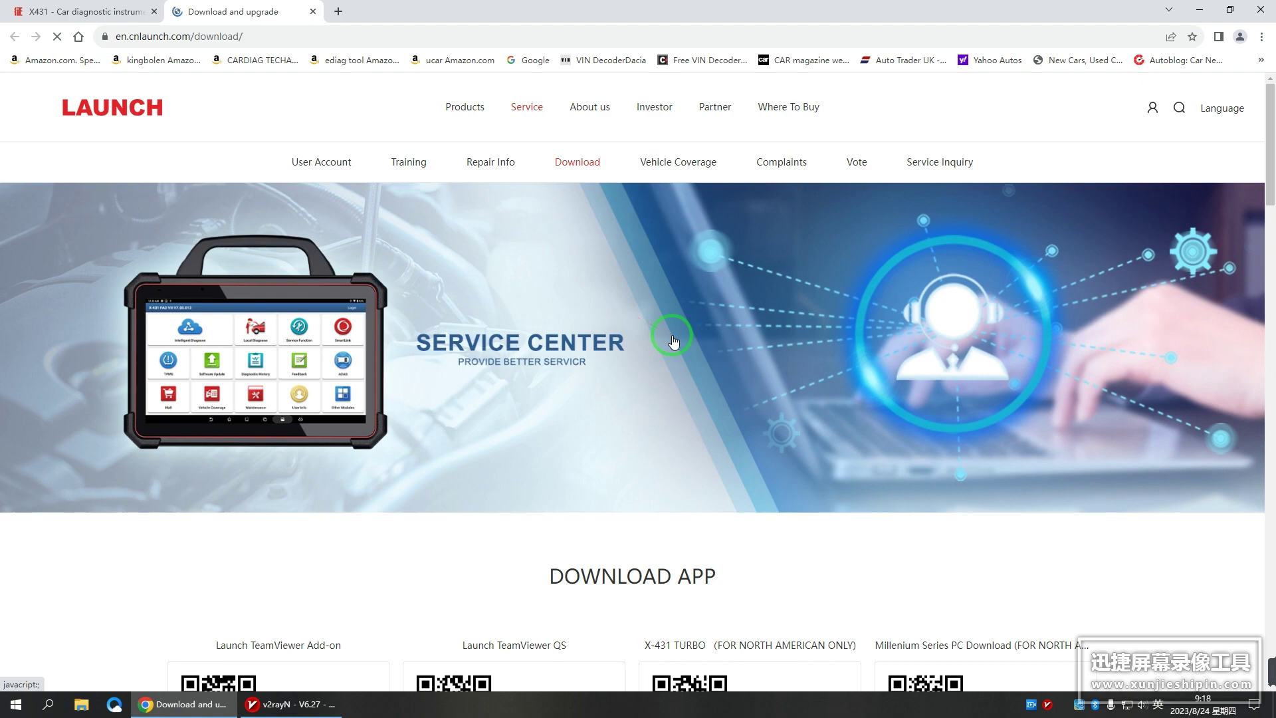
pyautogui.scroll(-10, 674, 344)
pyautogui.scroll(-5, 674, 343)
pyautogui.scroll(-5, 718, 379)
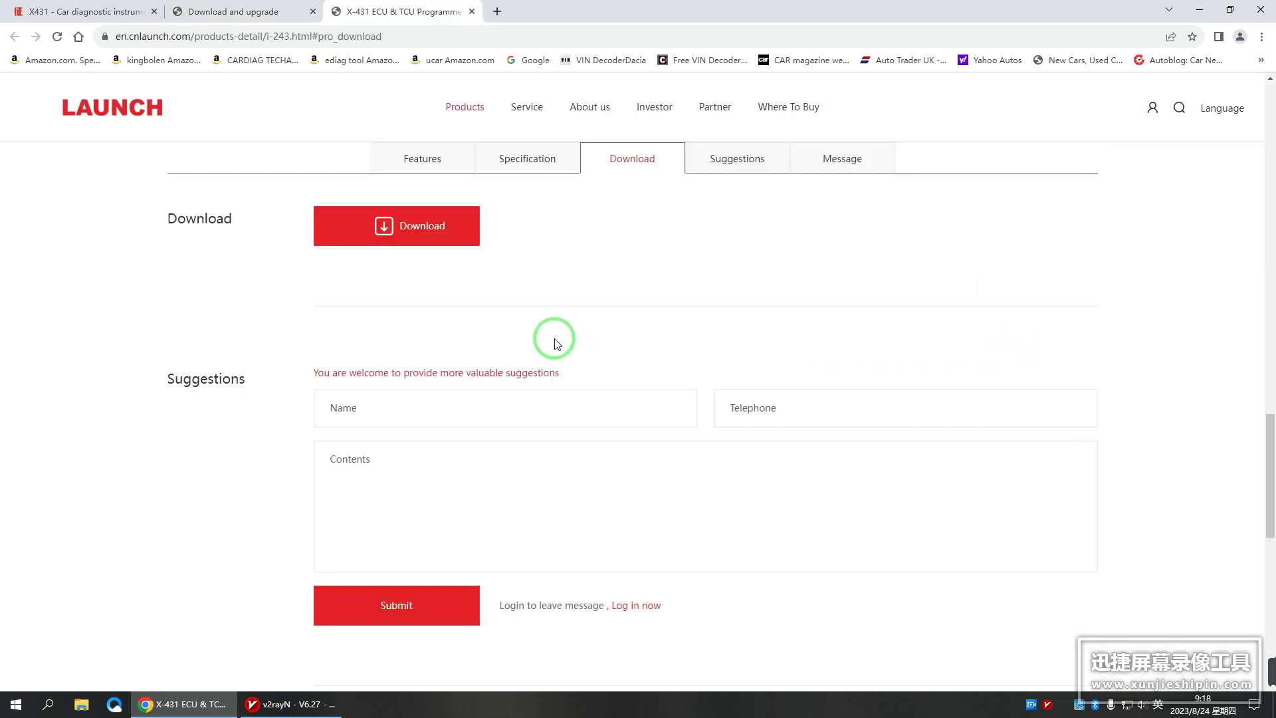
pyautogui.scroll(8, 555, 343)
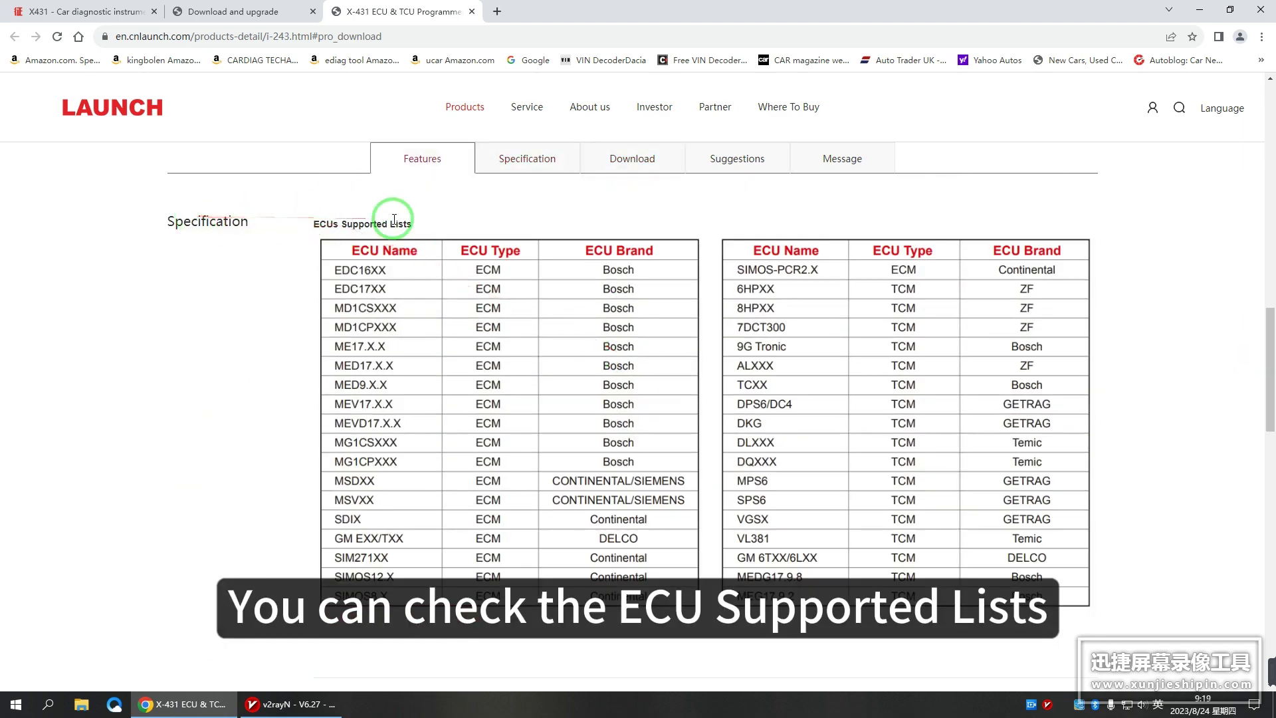
# Step: Open the language setup file list and download the English ECUCLONE_PC_EN_setup file
pyautogui.moveTo(312, 225); pyautogui.dragTo(518, 226)
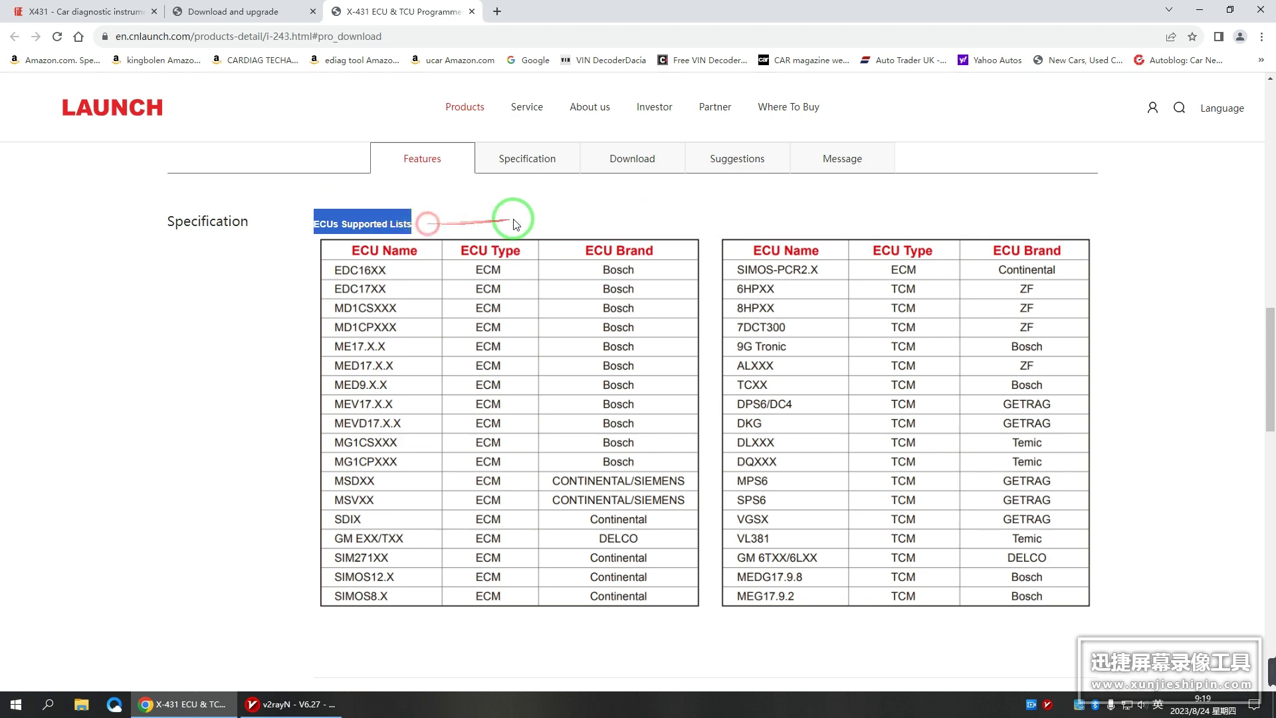
pyautogui.click(499, 229)
pyautogui.scroll(-3, 697, 403)
pyautogui.scroll(-2, 688, 430)
pyautogui.scroll(-1, 688, 429)
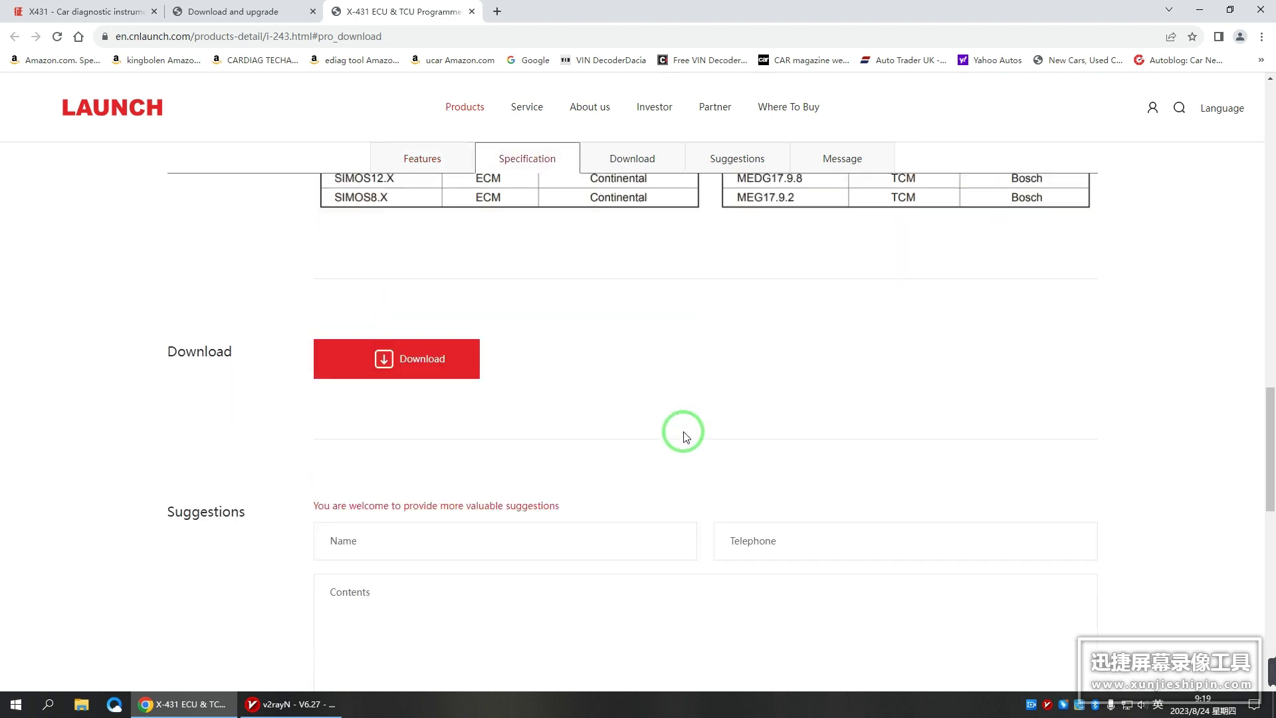
pyautogui.click(426, 360)
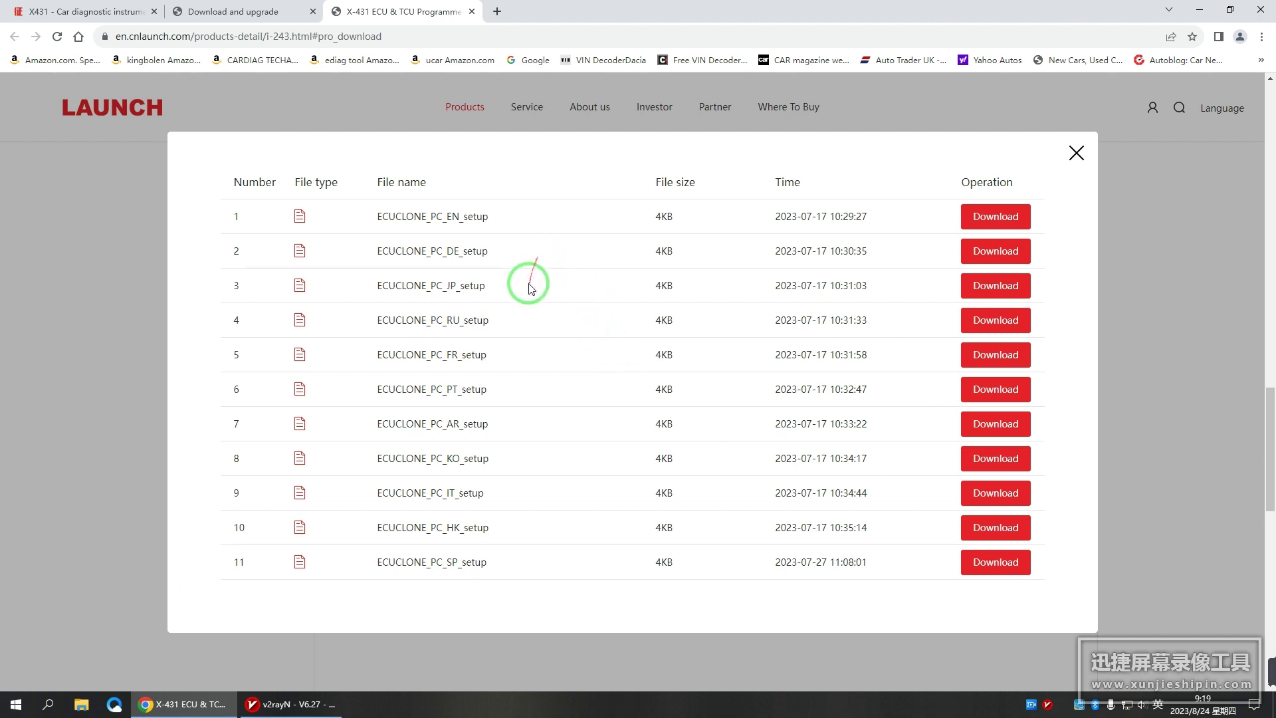
pyautogui.doubleClick(454, 216)
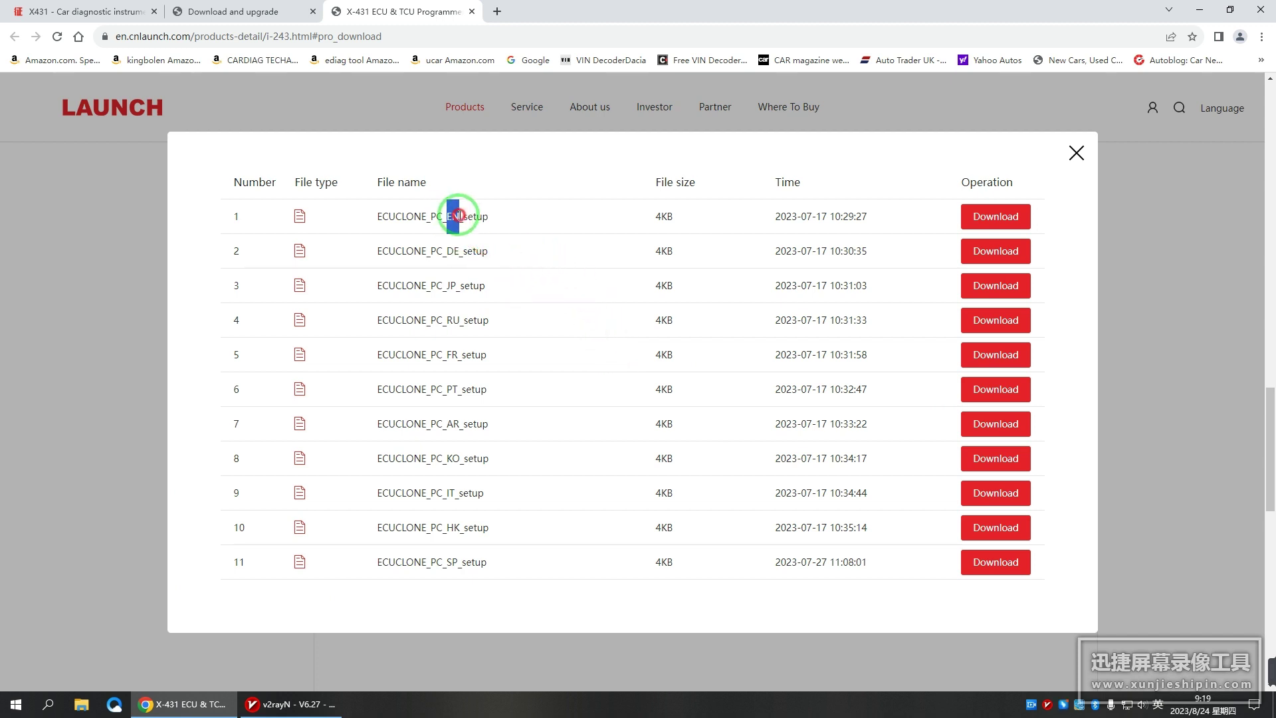
pyautogui.doubleClick(453, 250)
pyautogui.doubleClick(453, 285)
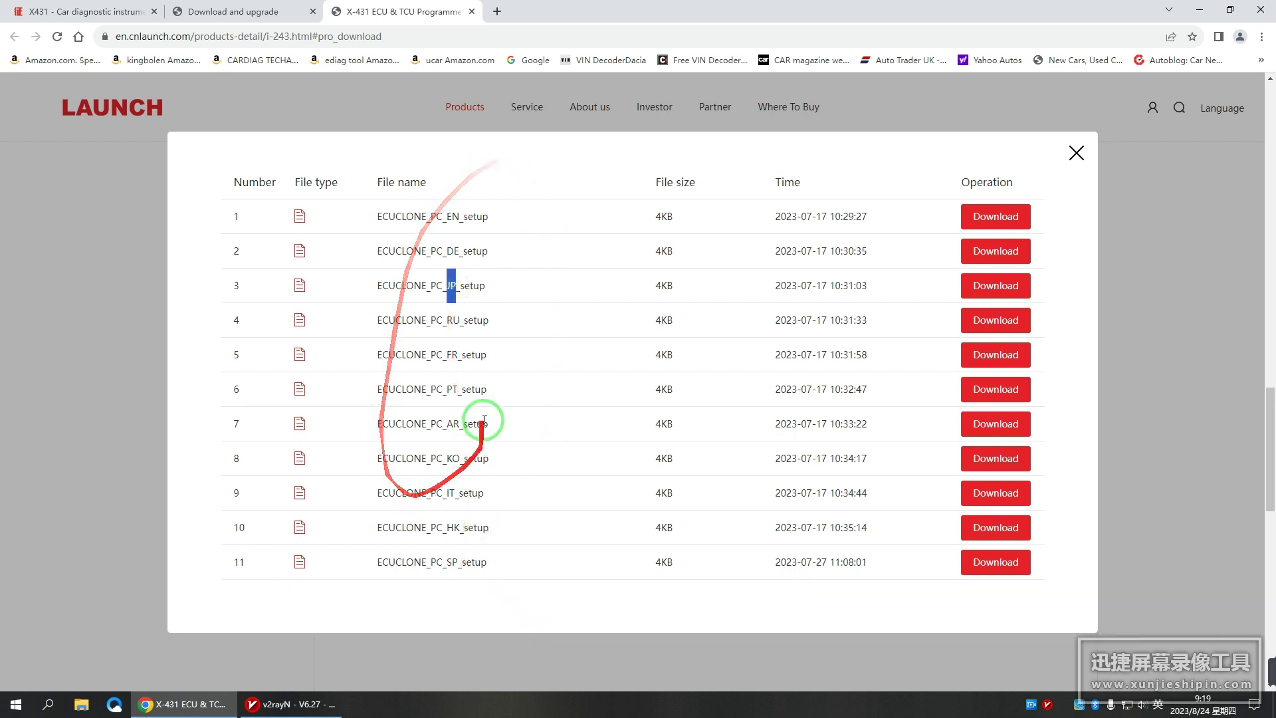
pyautogui.click(1013, 220)
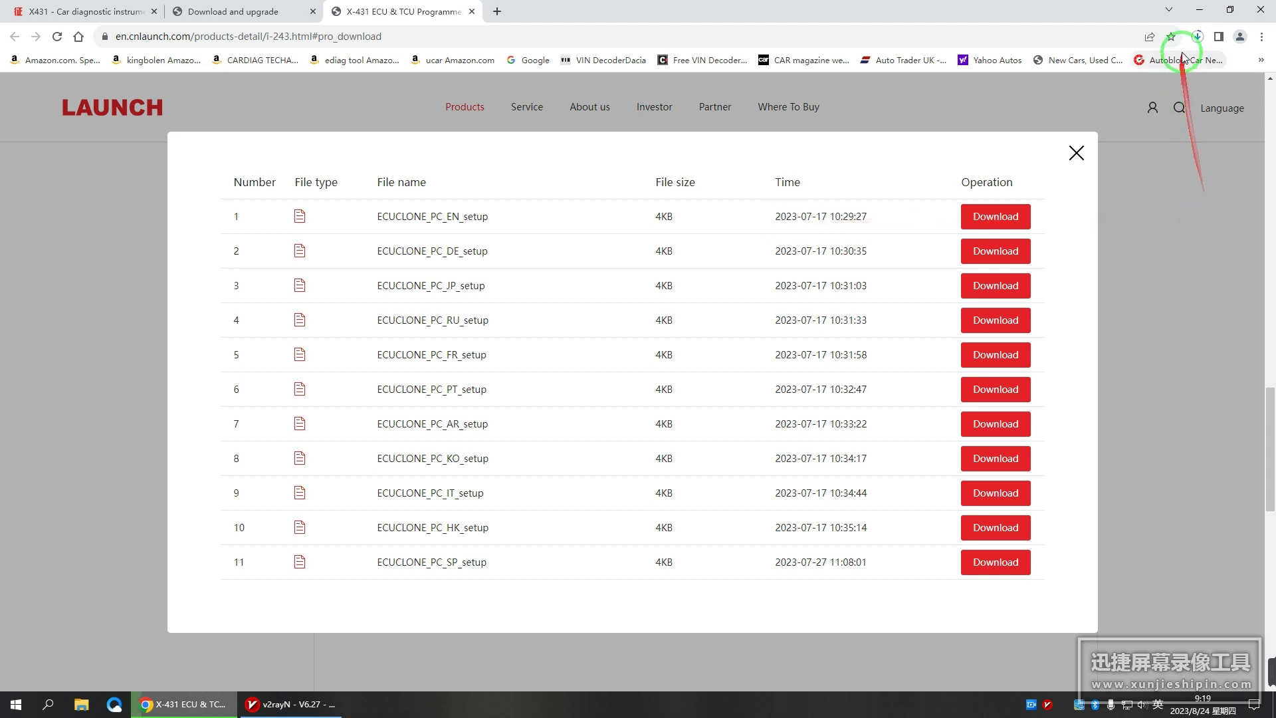
# Step: Go to the Chrome downloads page and bring up the maximized Download folder
pyautogui.click(1198, 38)
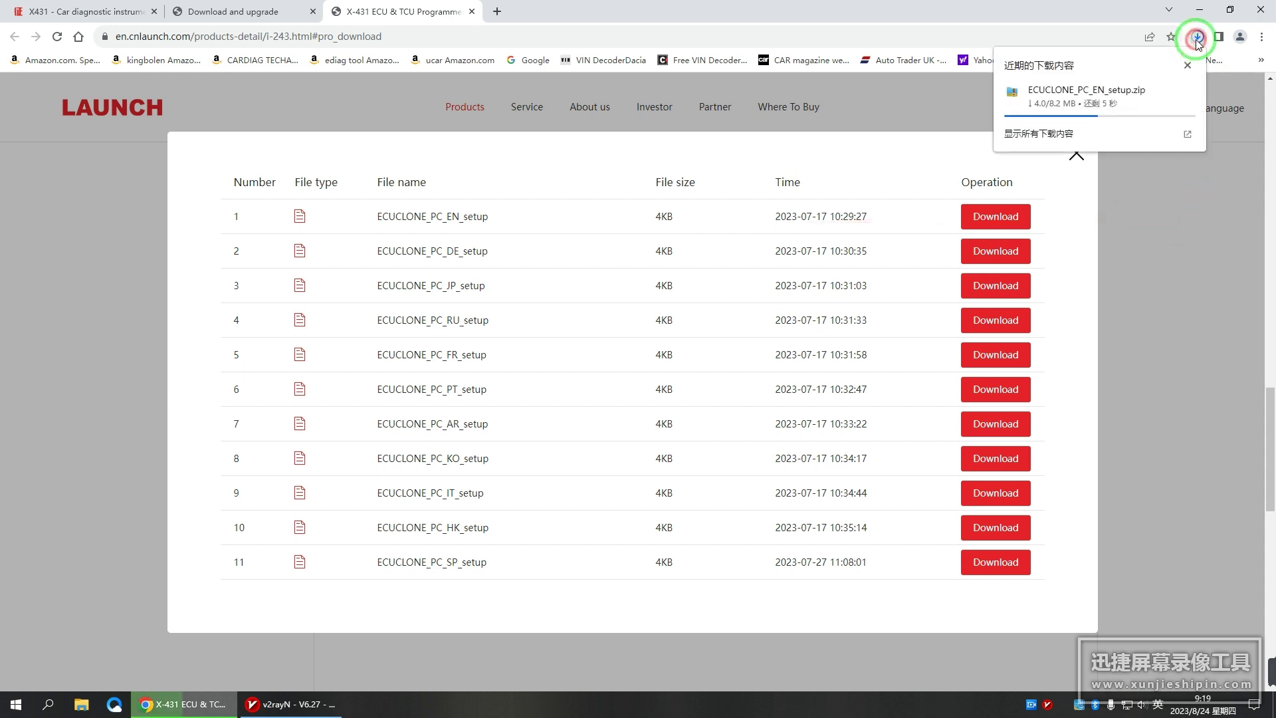
pyautogui.click(1027, 133)
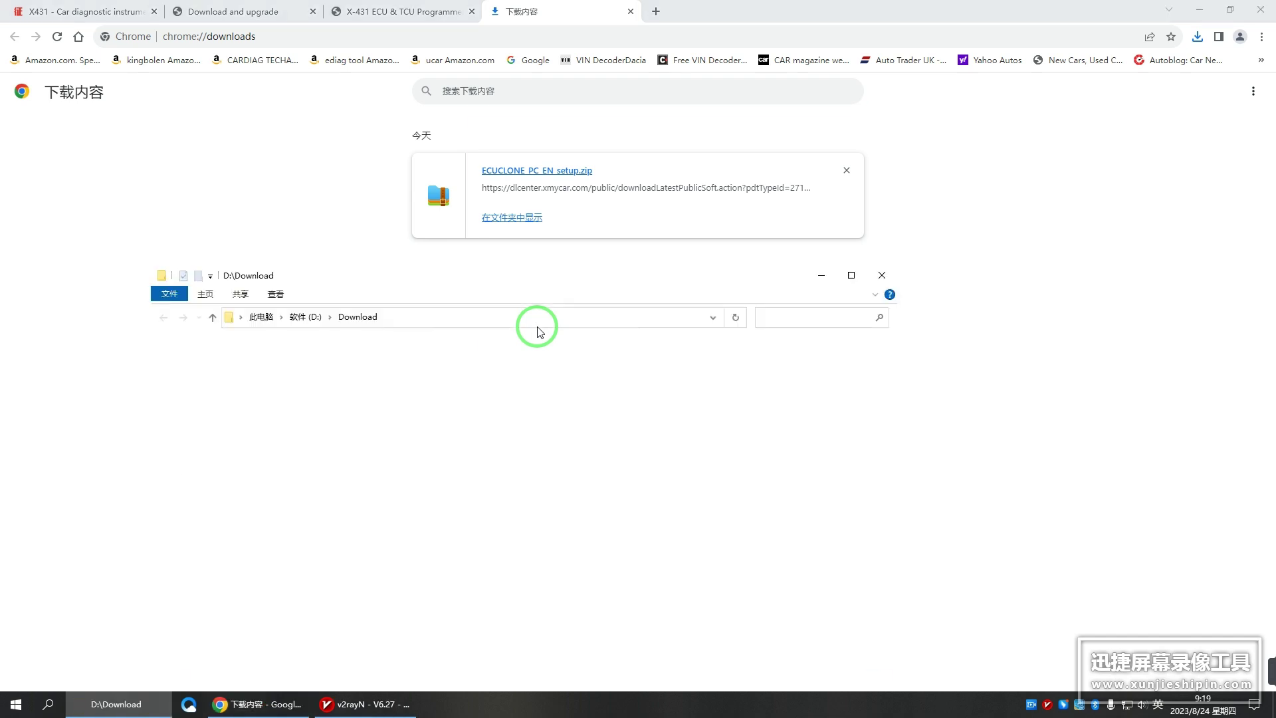
pyautogui.click(854, 274)
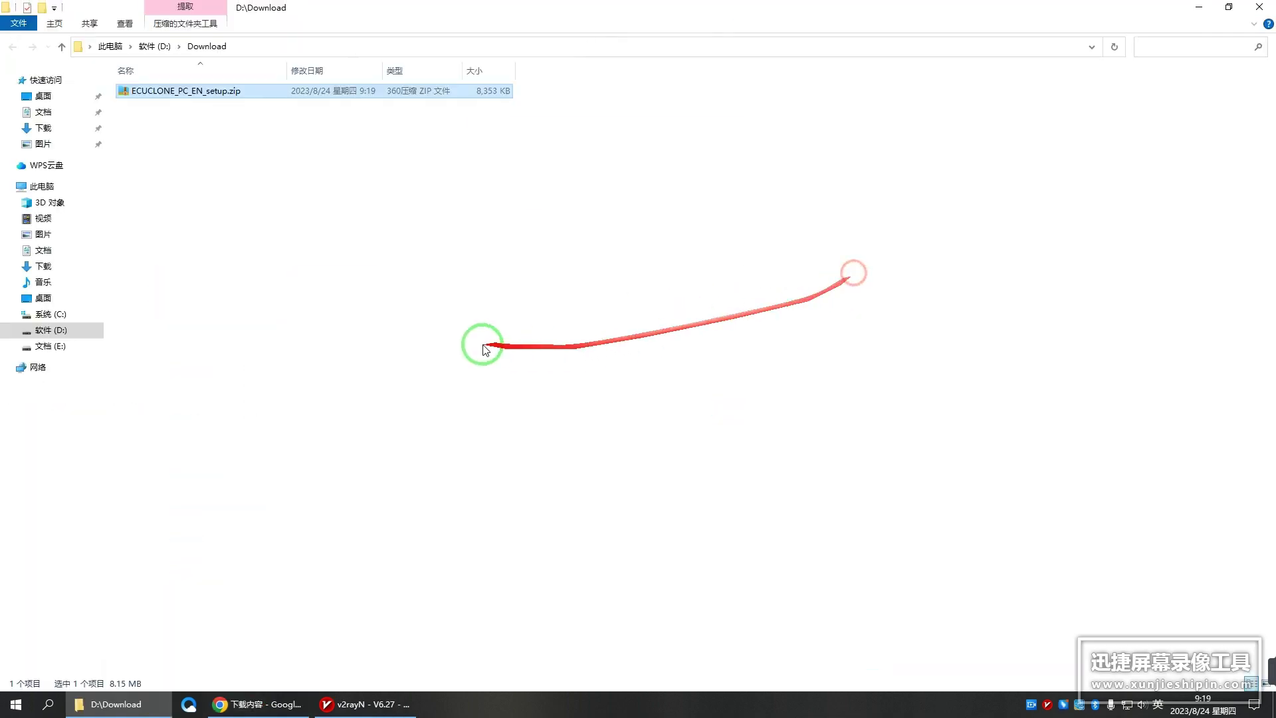
# Step: Extract ECUCLONE_PC_EN_setup.zip into the current folder and select the setup exe
pyautogui.click(255, 93)
pyautogui.rightClick(256, 93)
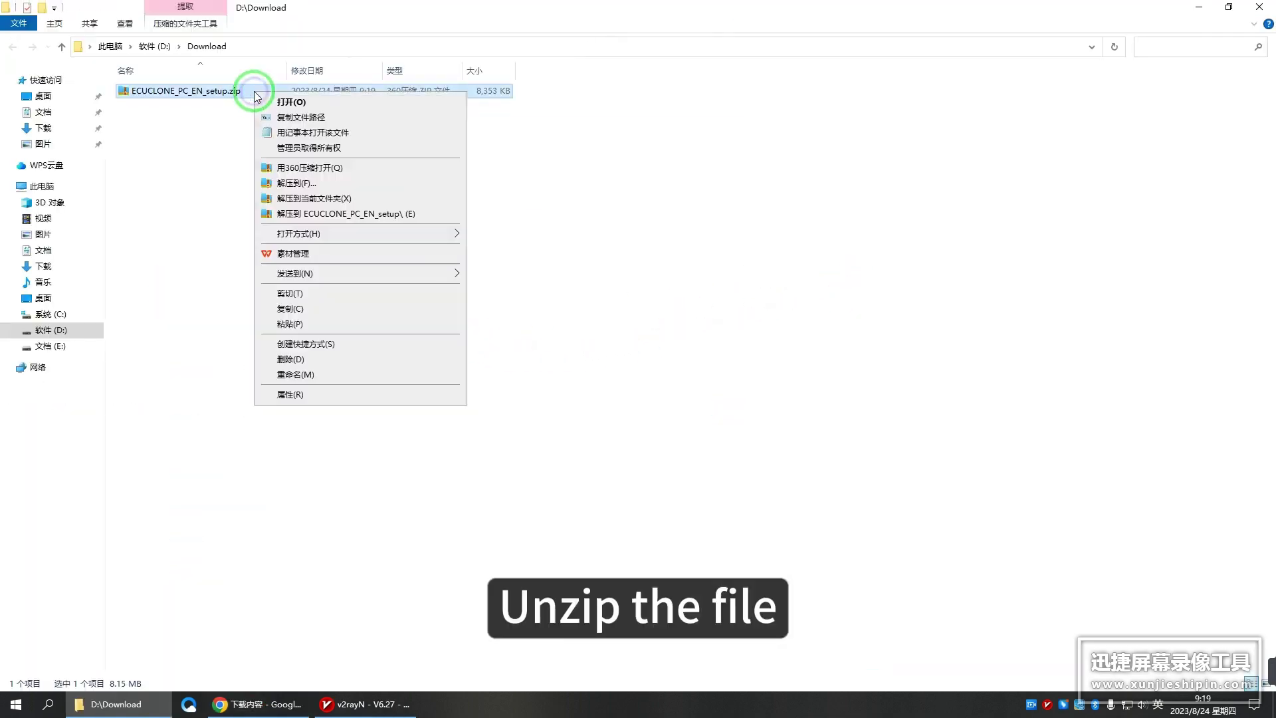
pyautogui.click(332, 199)
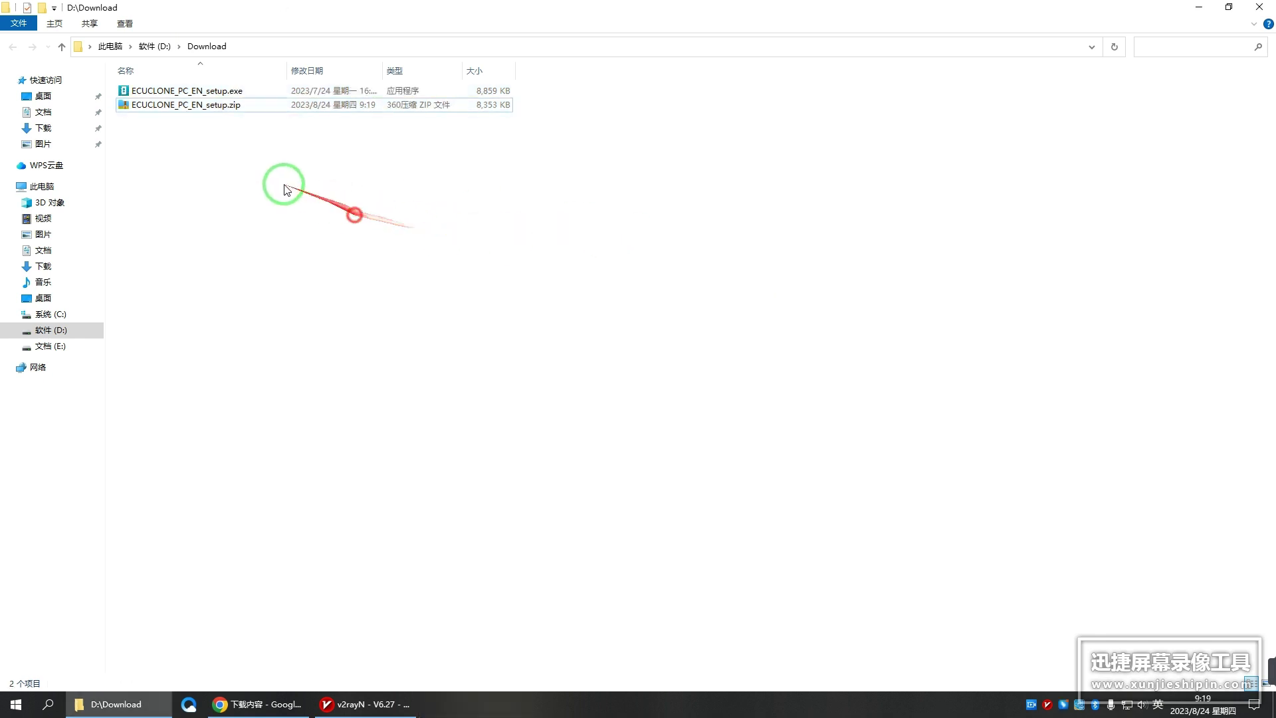
pyautogui.click(214, 90)
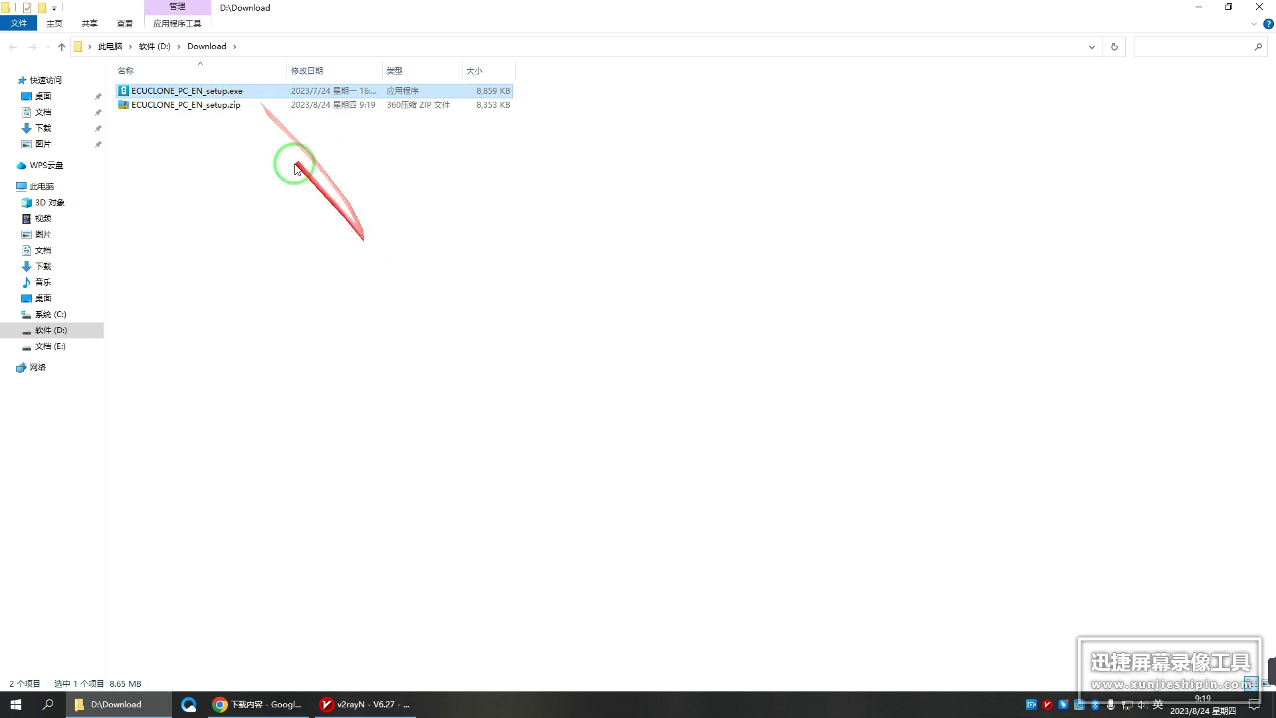
# Step: Run the setup wizard with the default location and desktop icon, and install
pyautogui.doubleClick(244, 91)
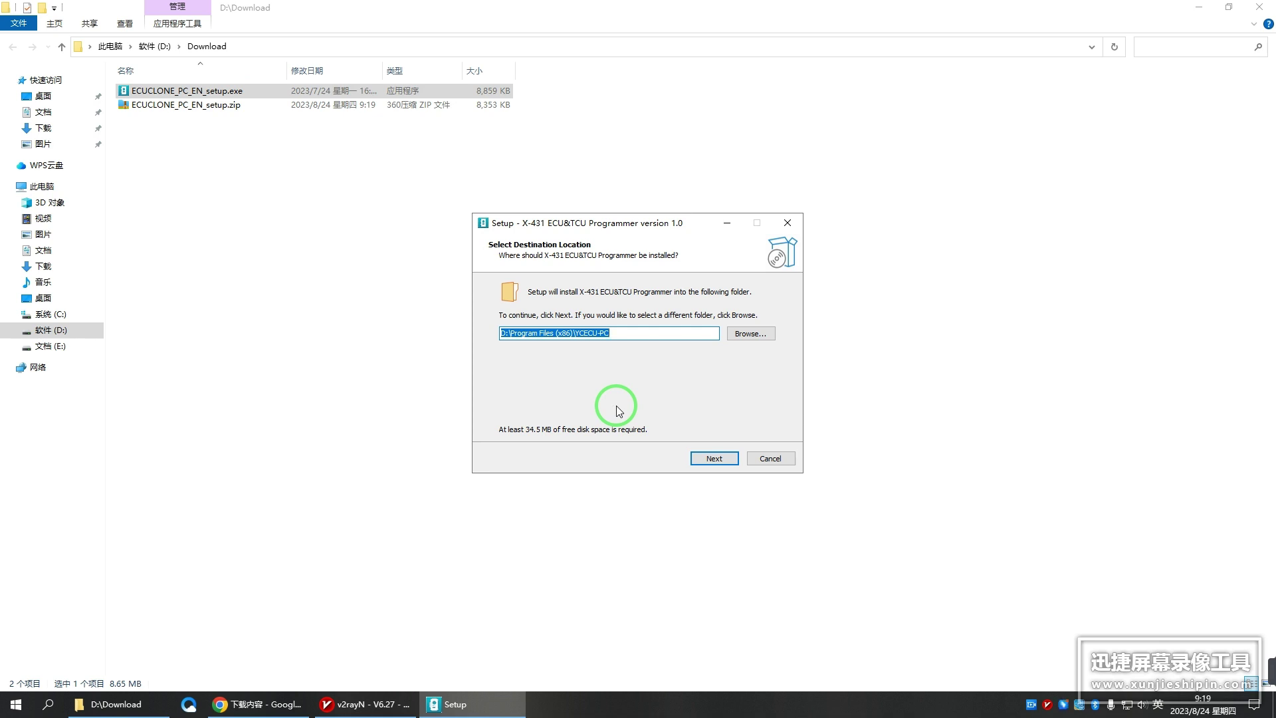
pyautogui.click(714, 459)
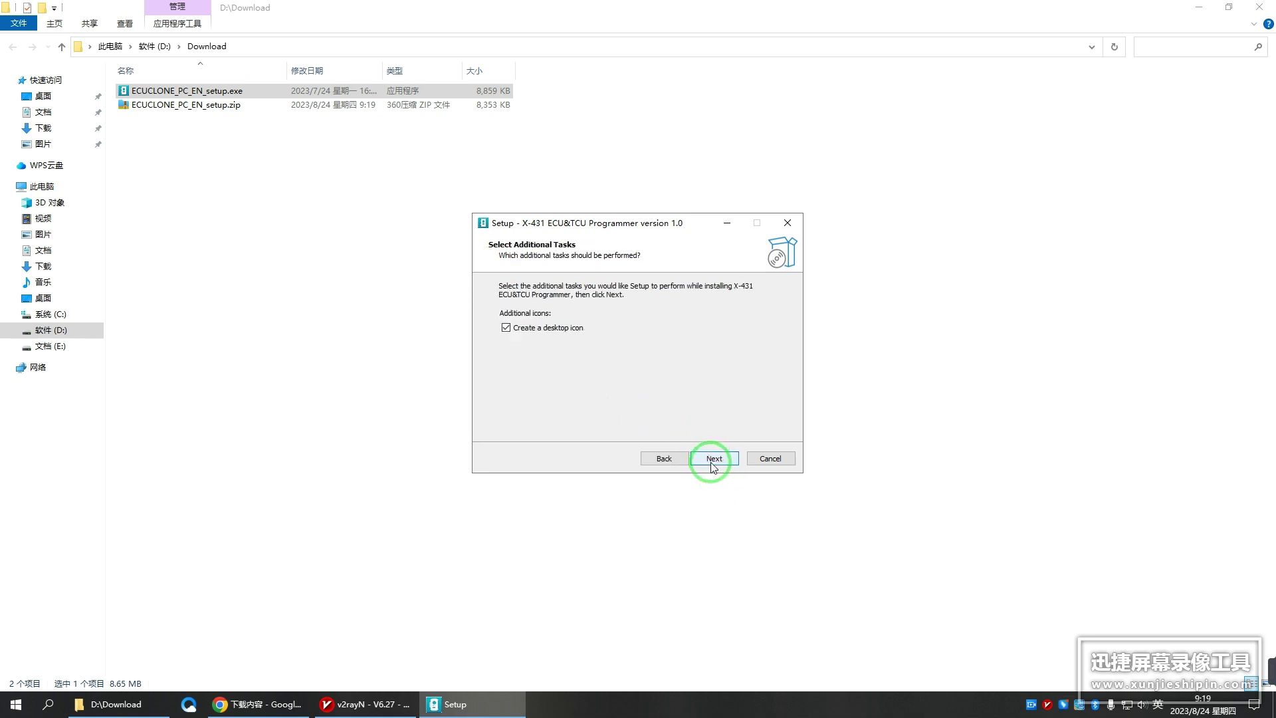
pyautogui.click(714, 461)
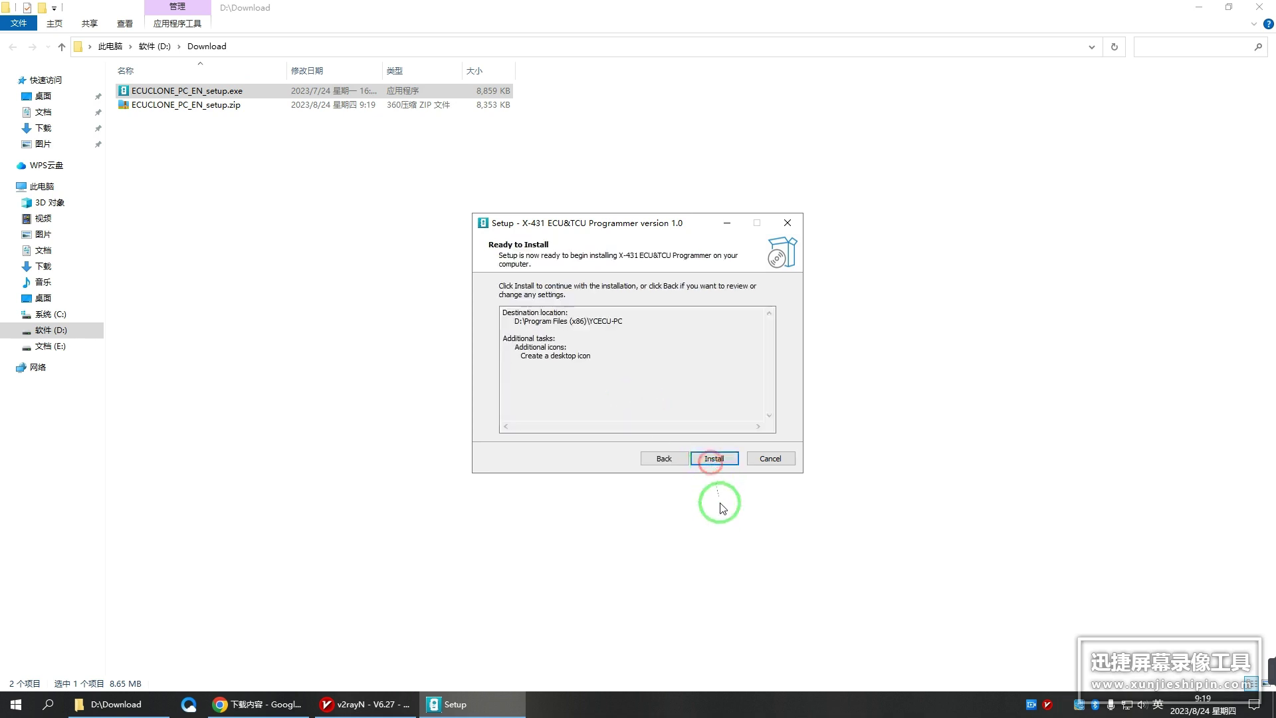
pyautogui.click(715, 459)
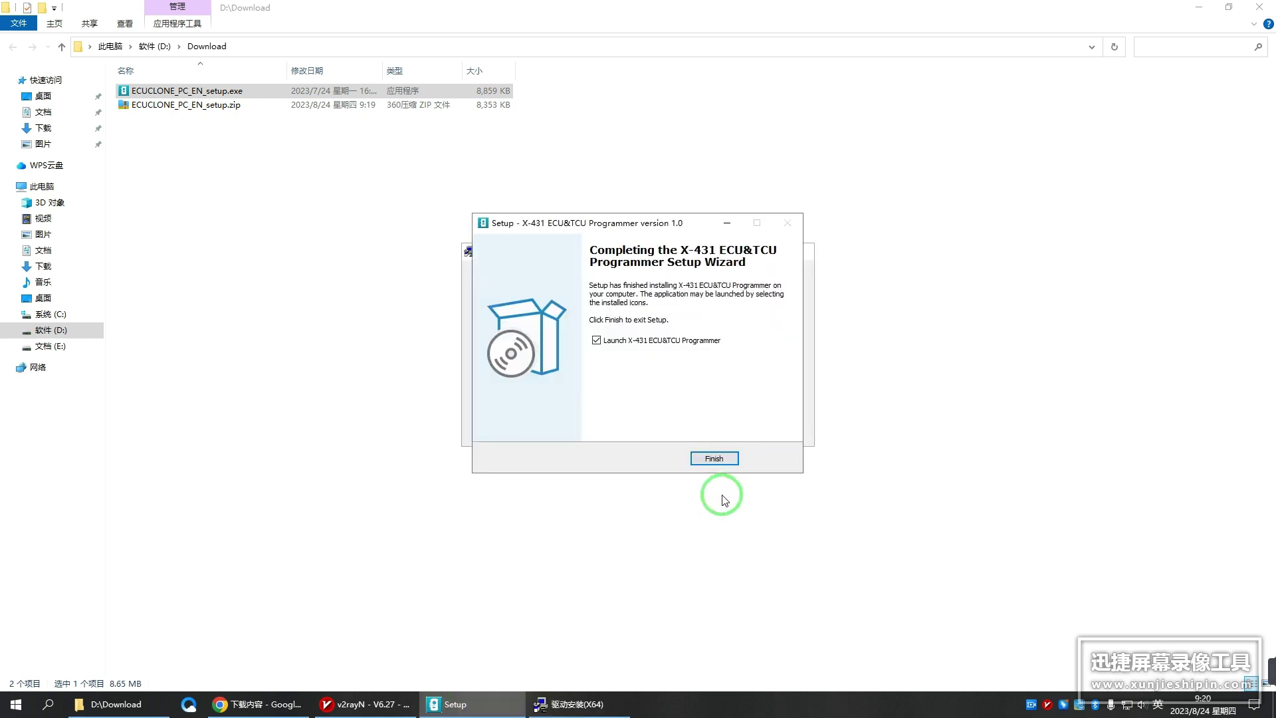
# Step: Launch the programmer and install the CH372/CH375 USB driver, acknowledging the success message
pyautogui.click(714, 458)
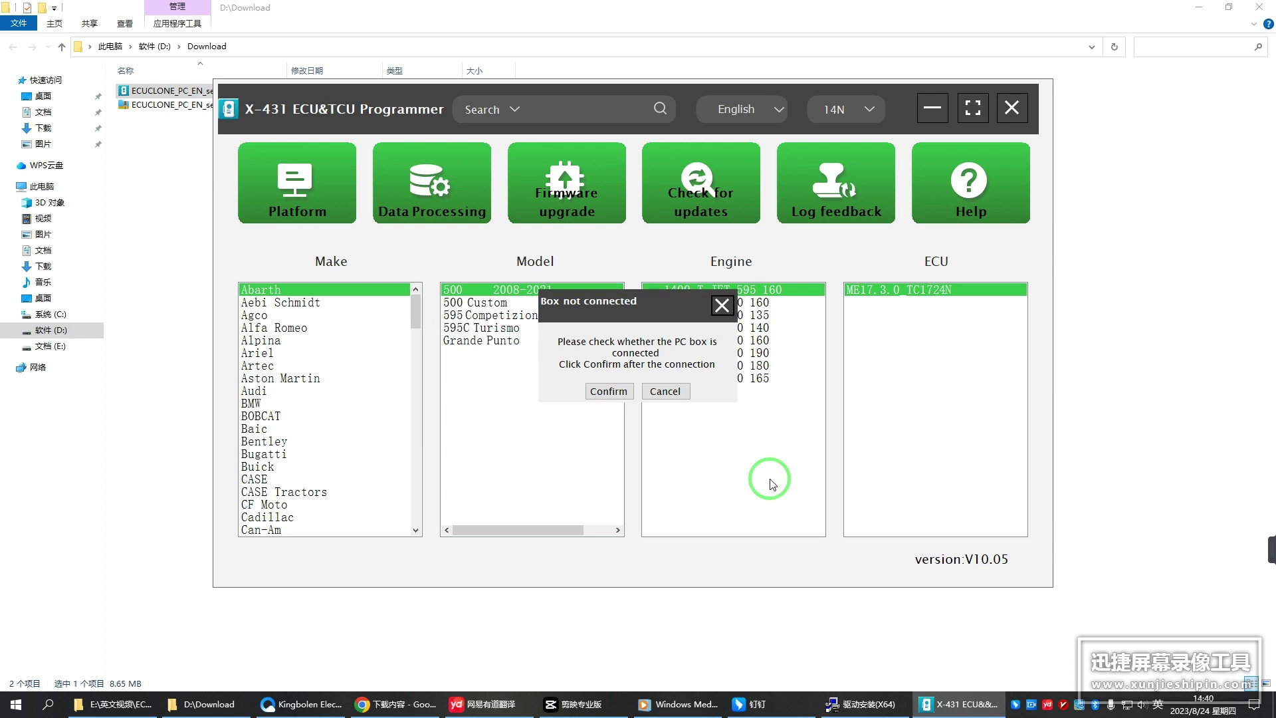
pyautogui.click(862, 704)
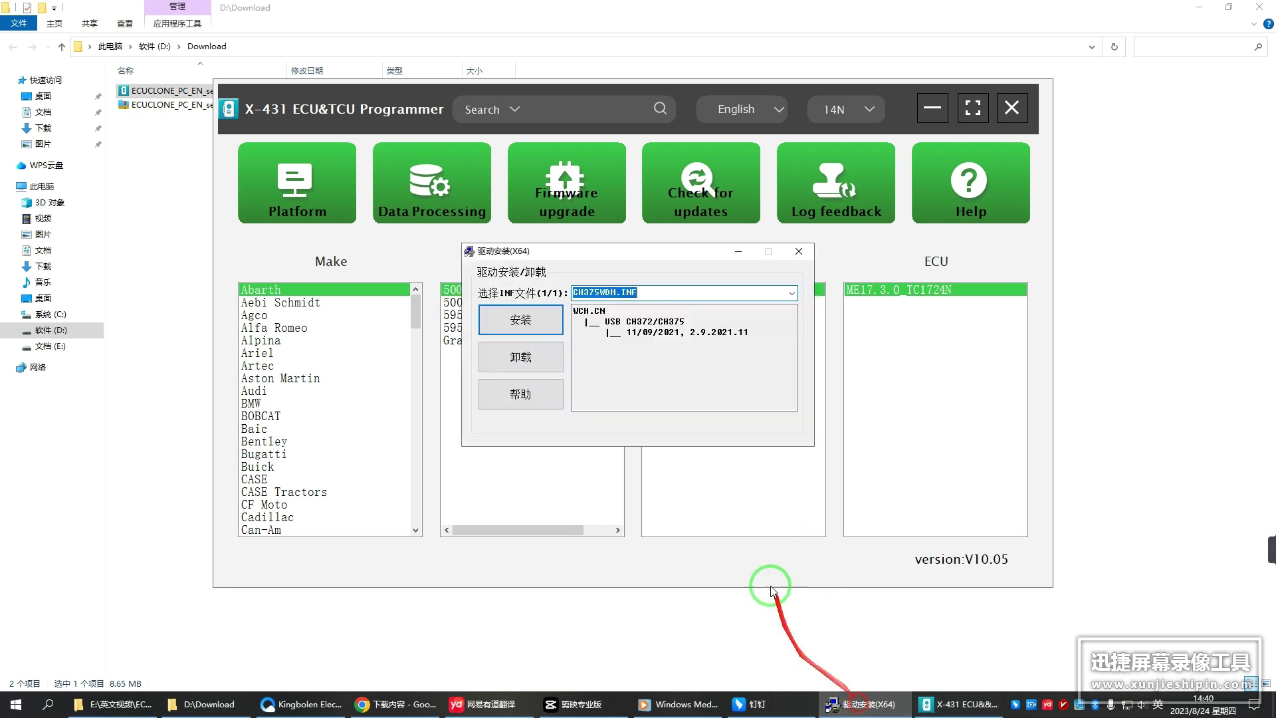
pyautogui.click(520, 320)
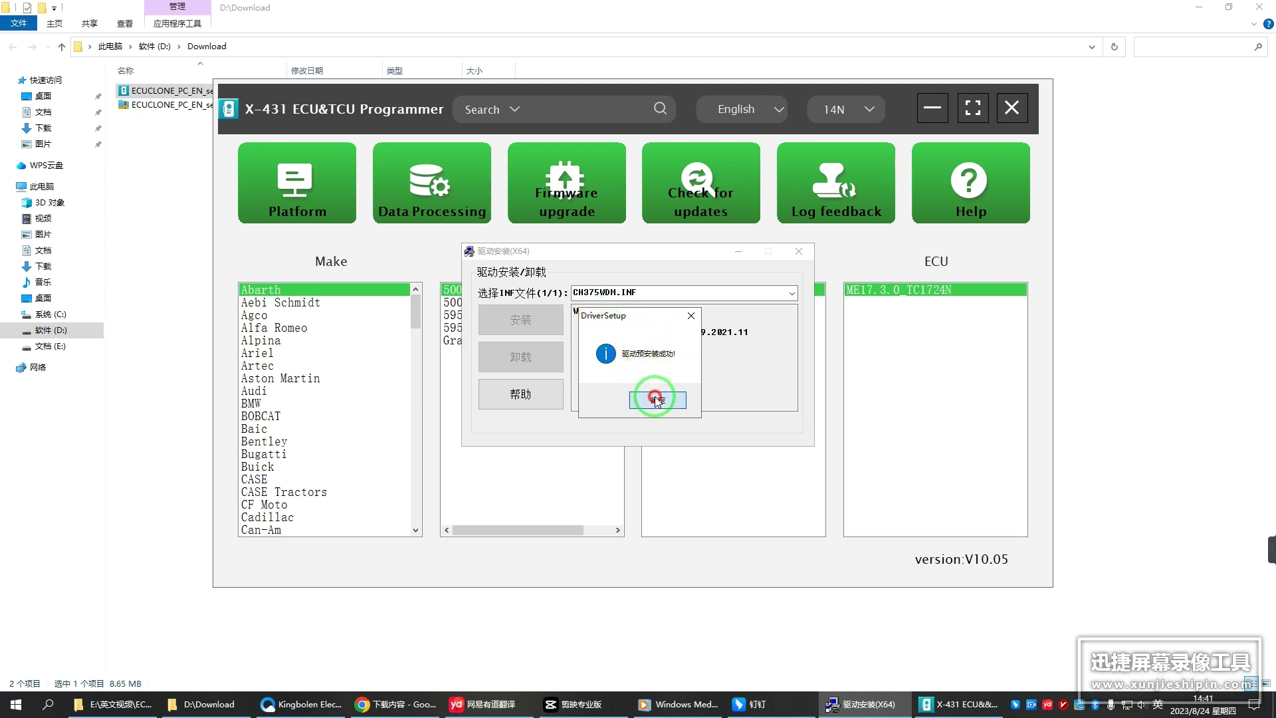
pyautogui.click(657, 398)
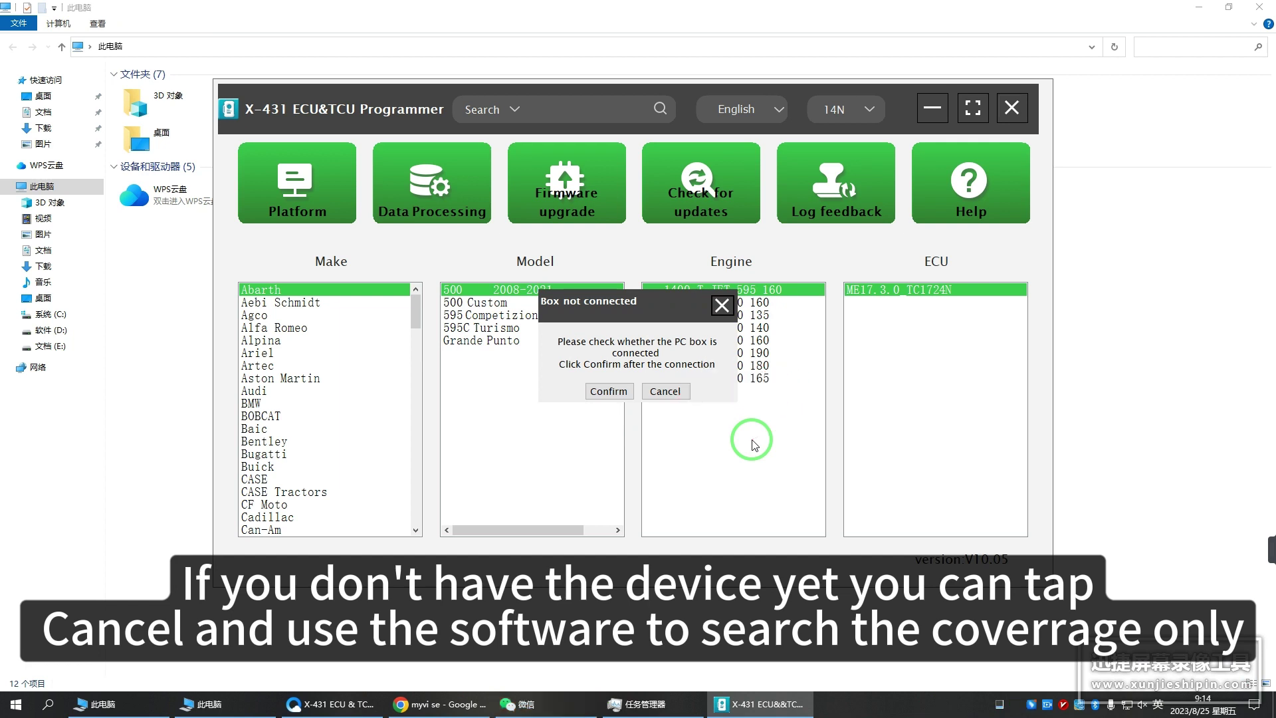
# Step: Dismiss the box-not-connected prompt and try BOSCH number search before returning to make/ECU search
pyautogui.click(663, 394)
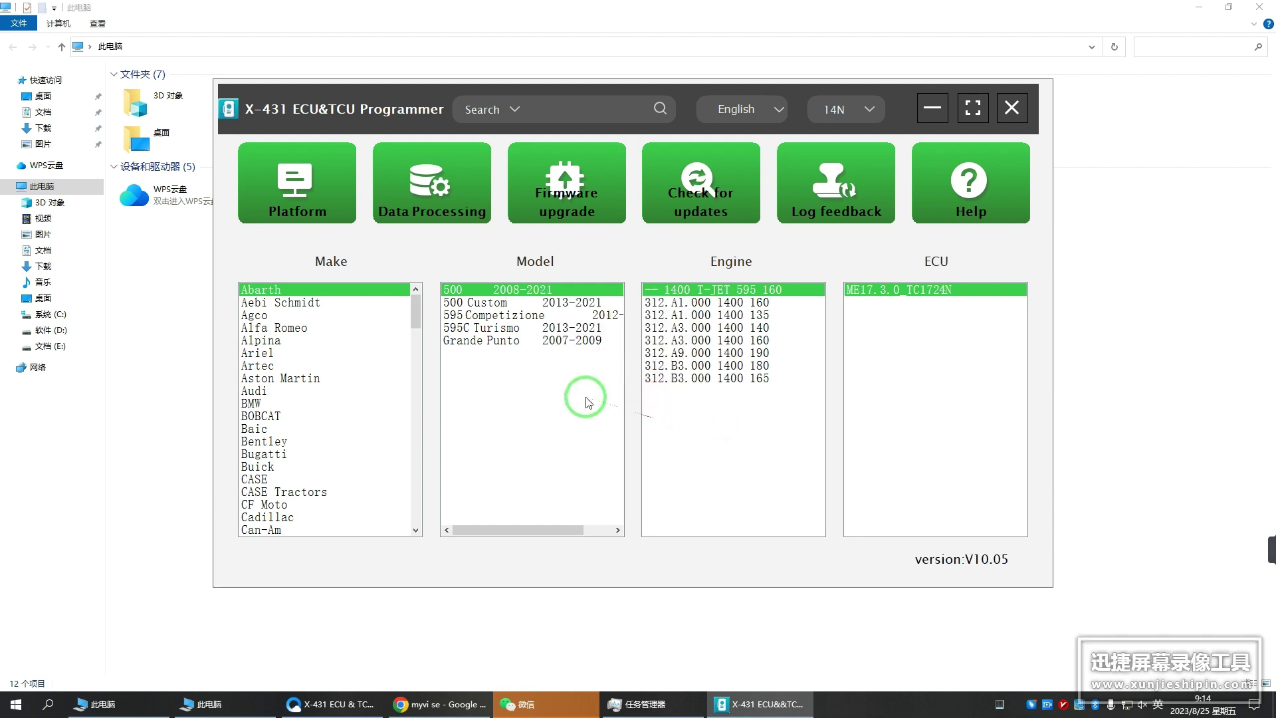
pyautogui.click(512, 109)
pyautogui.click(479, 127)
pyautogui.click(515, 111)
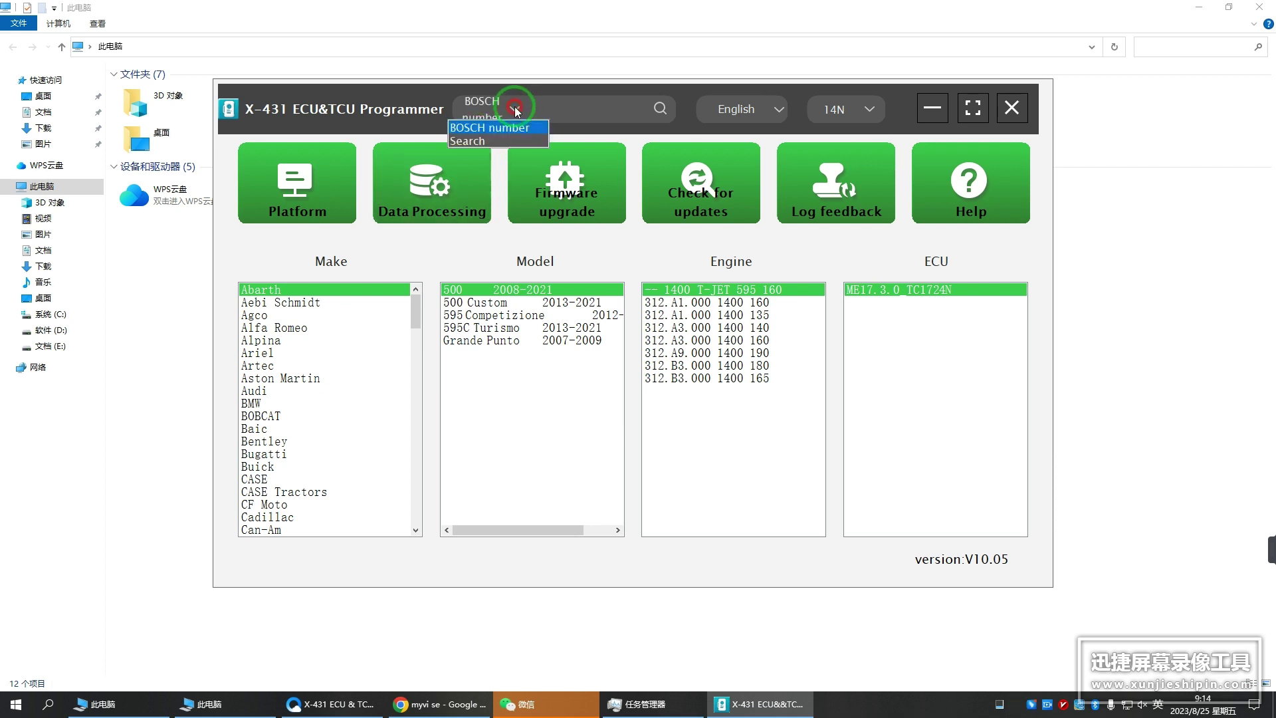
pyautogui.click(482, 142)
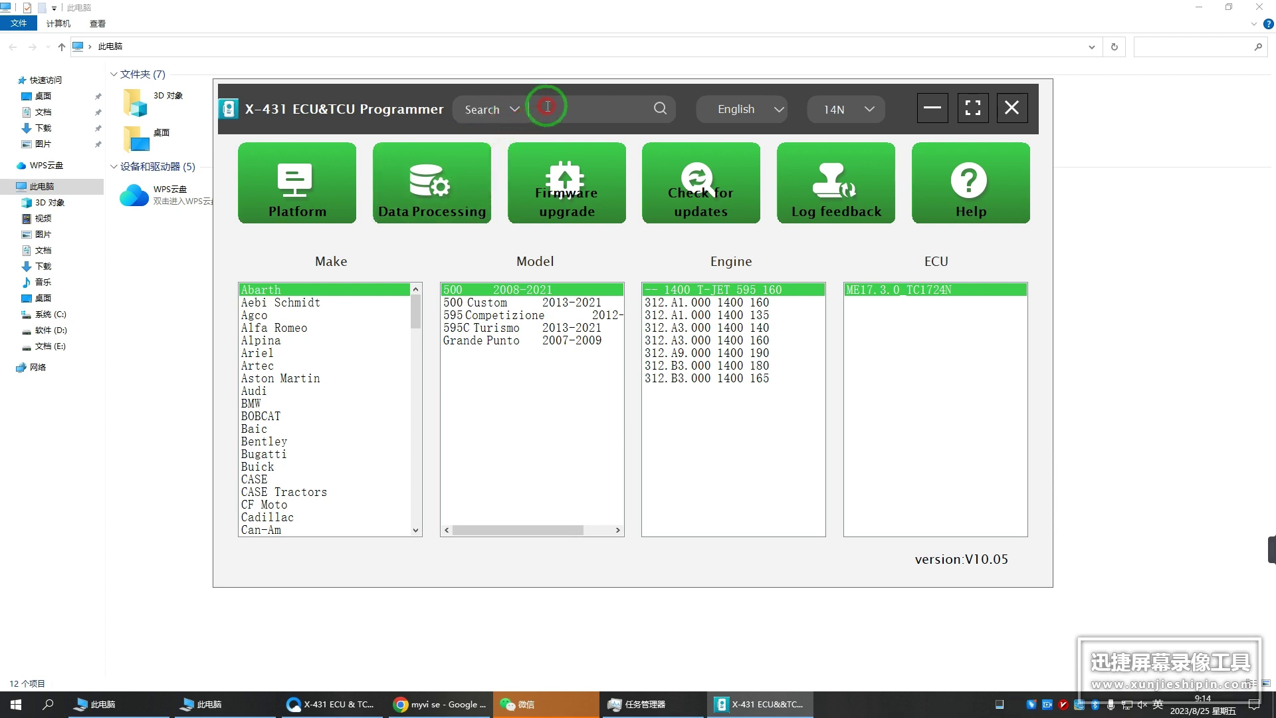
pyautogui.write('TOYOTA')
# Step: Search TOYOTA and EDC17CP37_TC1766, picking the EDC17CP37_TC1766 and EDC17CP07_TC1766 results
pyautogui.press('Return')
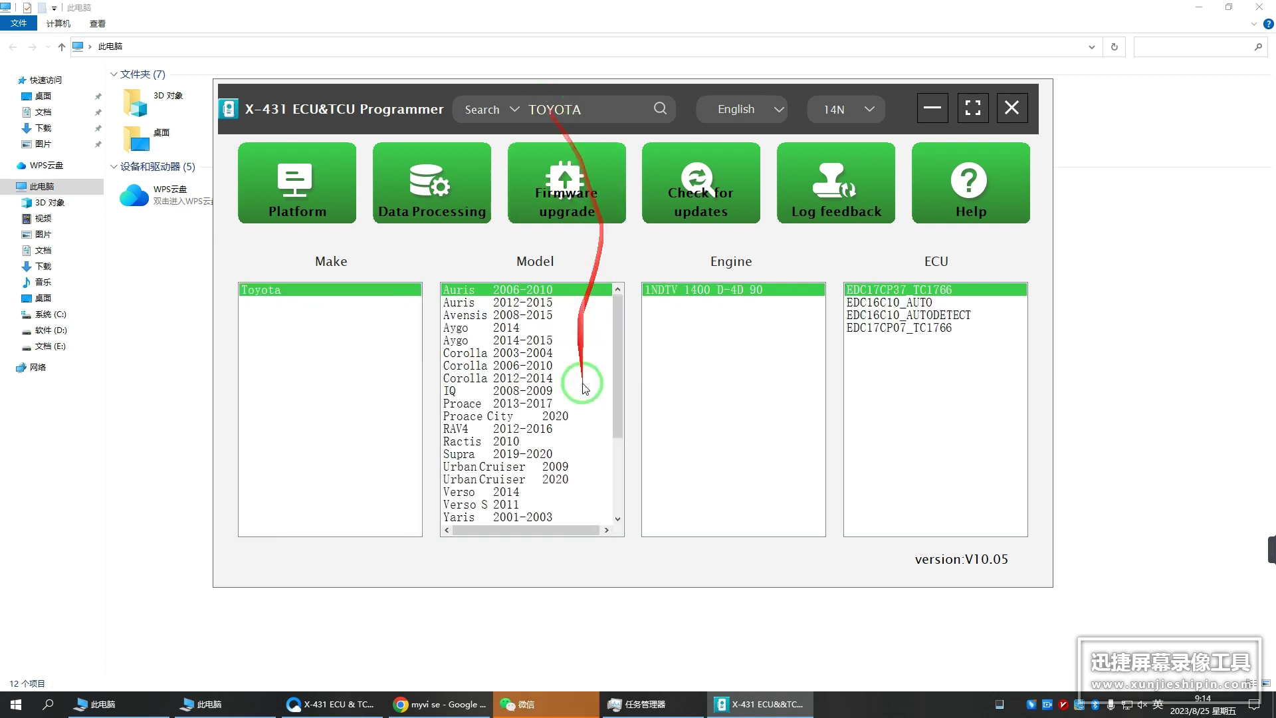
pyautogui.scroll(-5, 589, 390)
pyautogui.scroll(-3, 588, 419)
pyautogui.scroll(8, 589, 419)
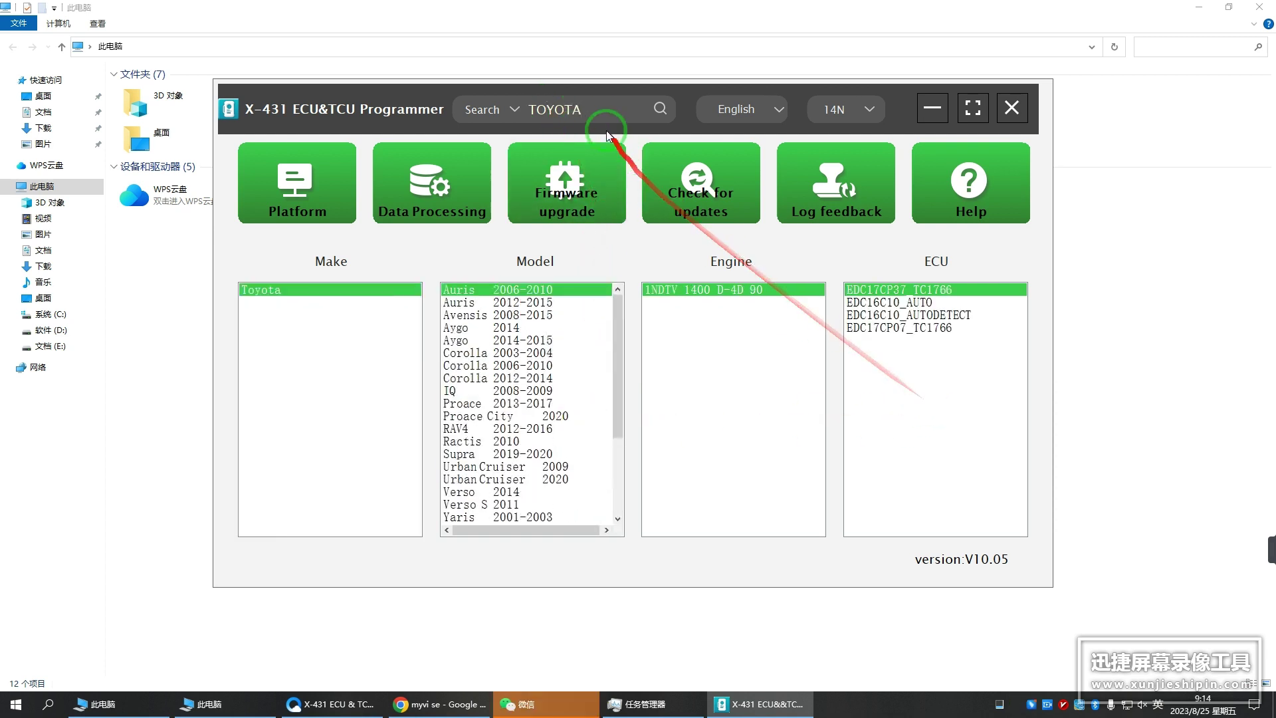
pyautogui.doubleClick(519, 109)
pyautogui.write('DC17CP37_TC1766')
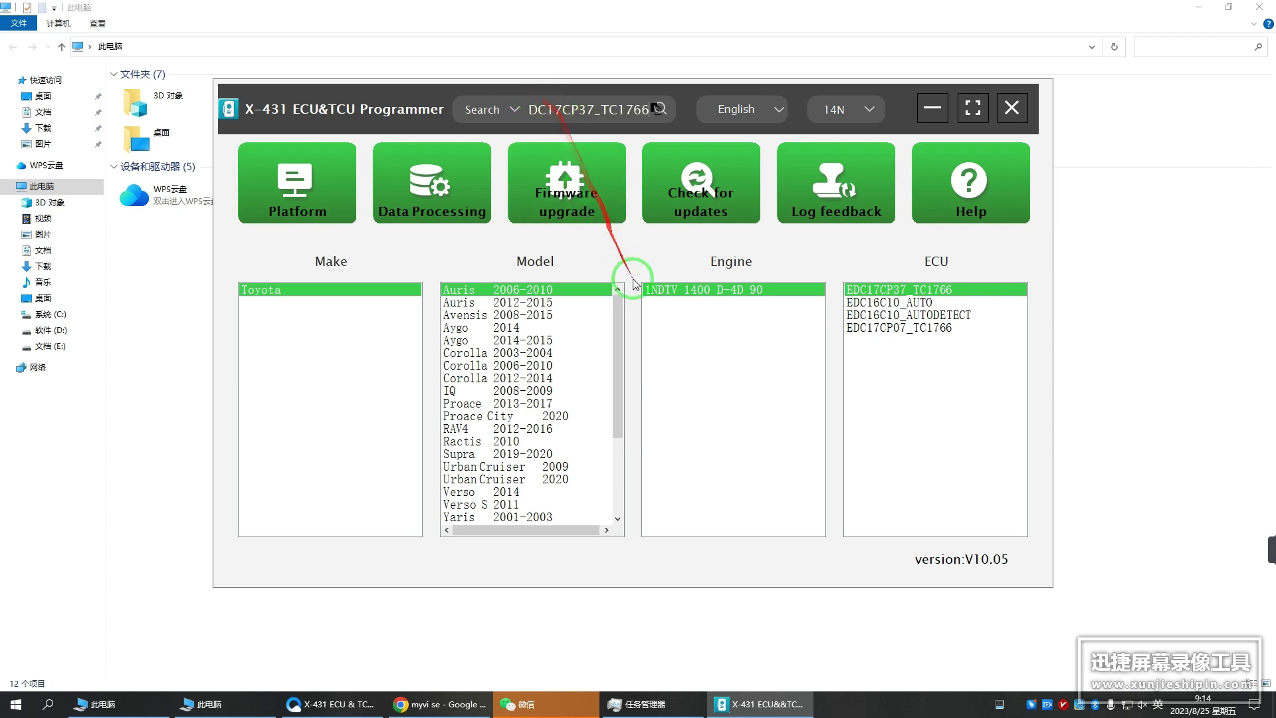
pyautogui.press('Return')
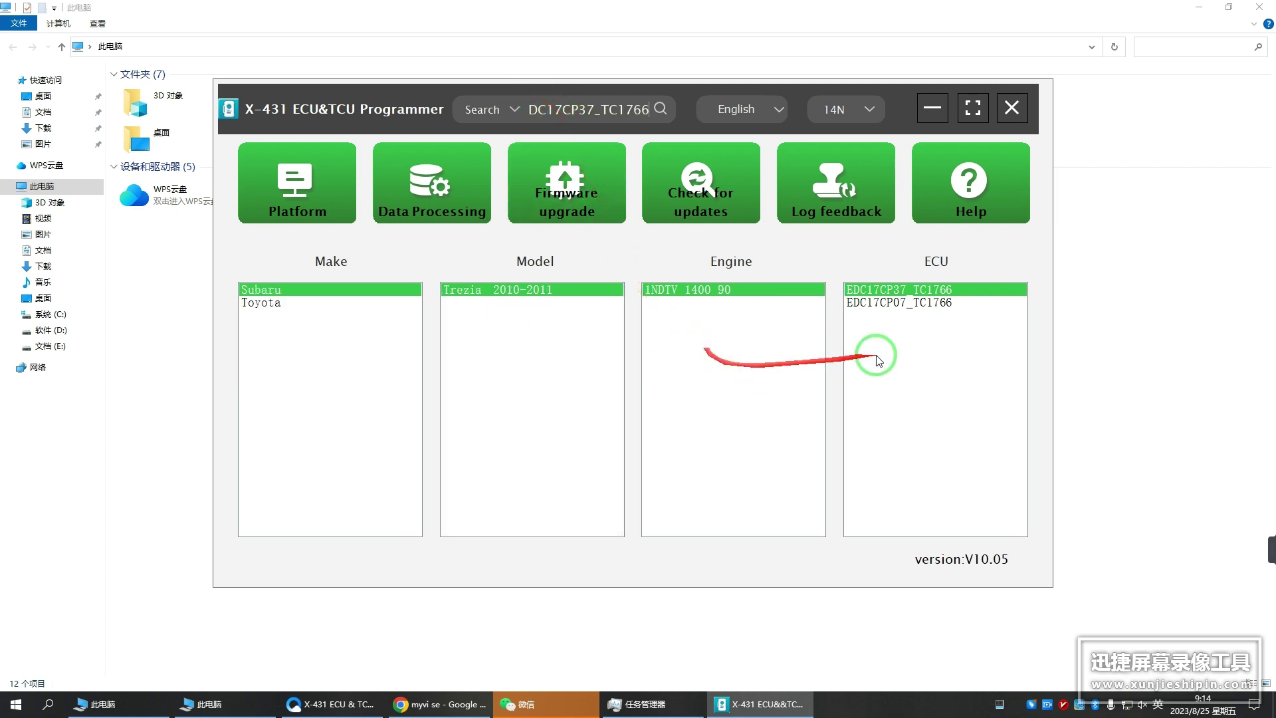
pyautogui.click(886, 291)
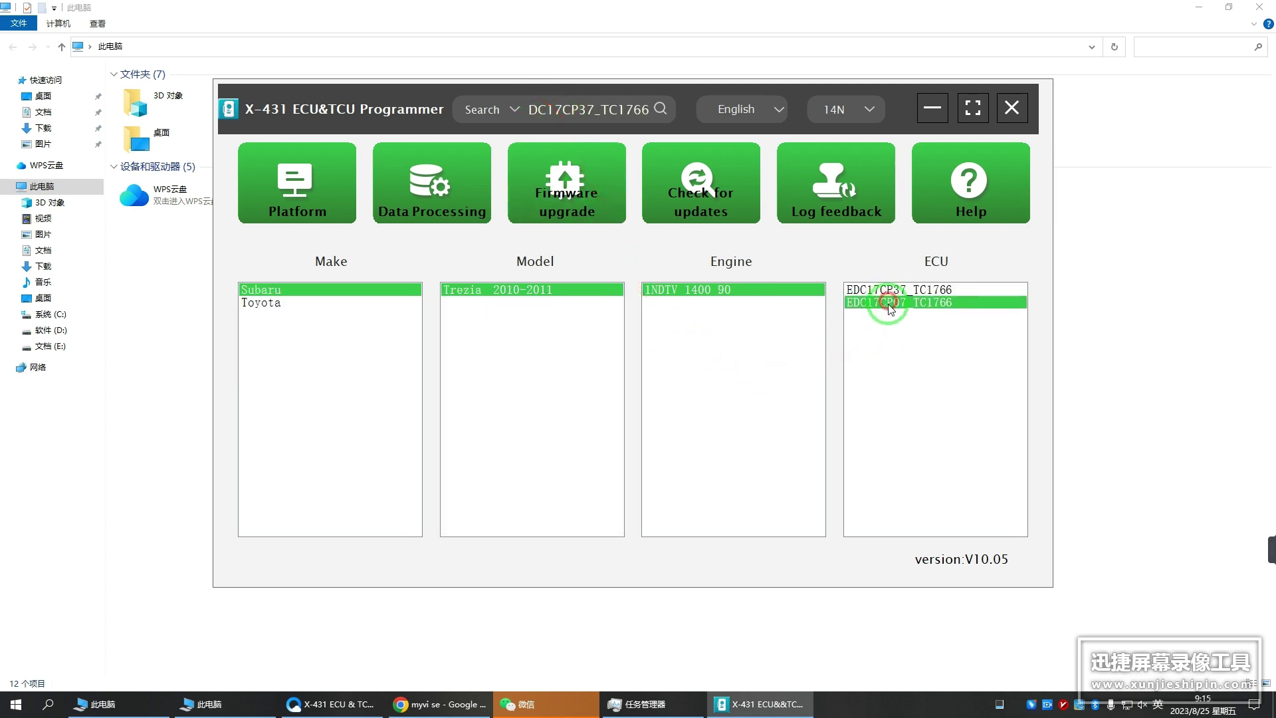
pyautogui.click(896, 305)
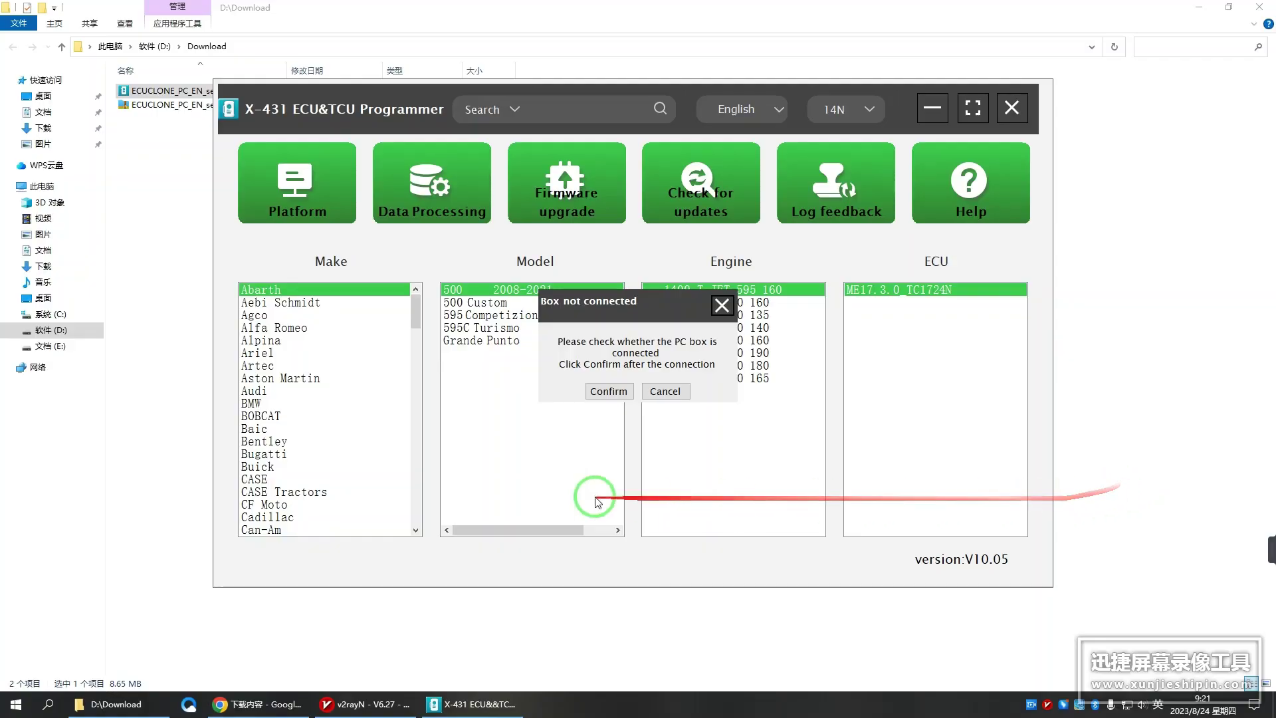
# Step: Confirm the PC box is plugged in so firmware updates and it connects
pyautogui.click(609, 390)
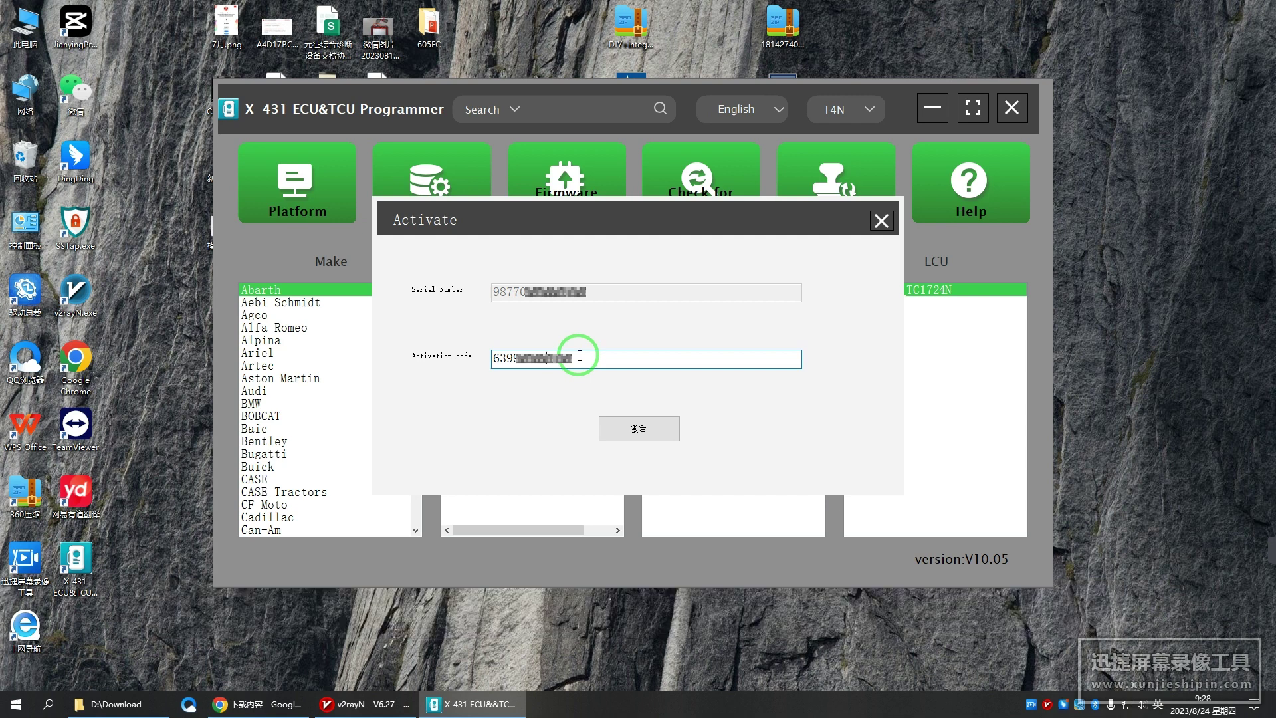
# Step: Submit the entered activation code and confirm the activation success
pyautogui.click(639, 428)
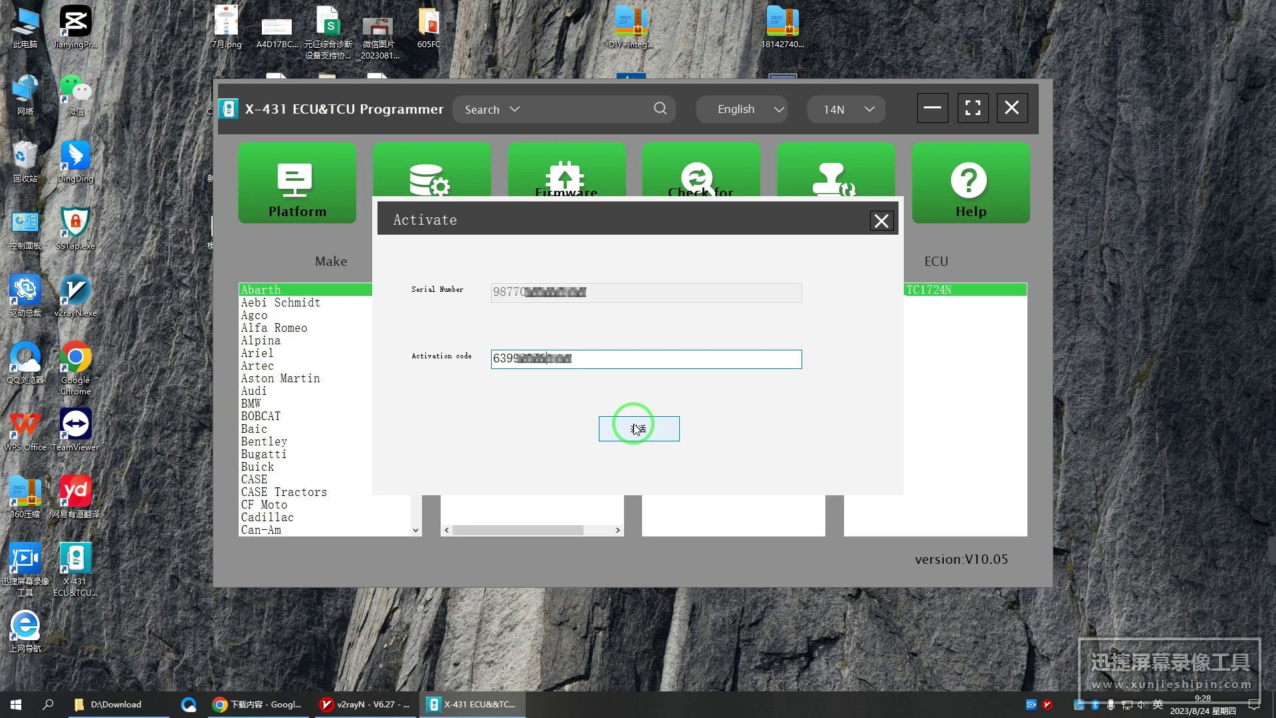
pyautogui.click(639, 428)
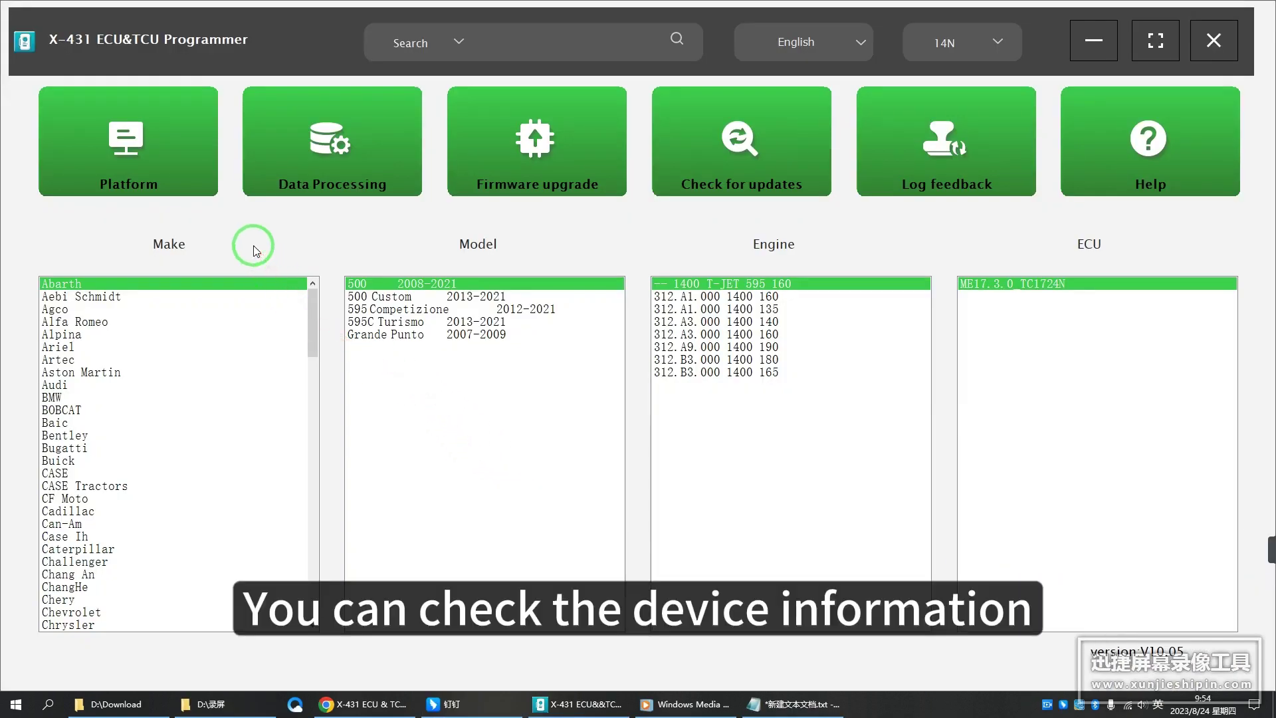
# Step: Check the device info, software V10.05 and firmware V1.15, then close it
pyautogui.click(134, 168)
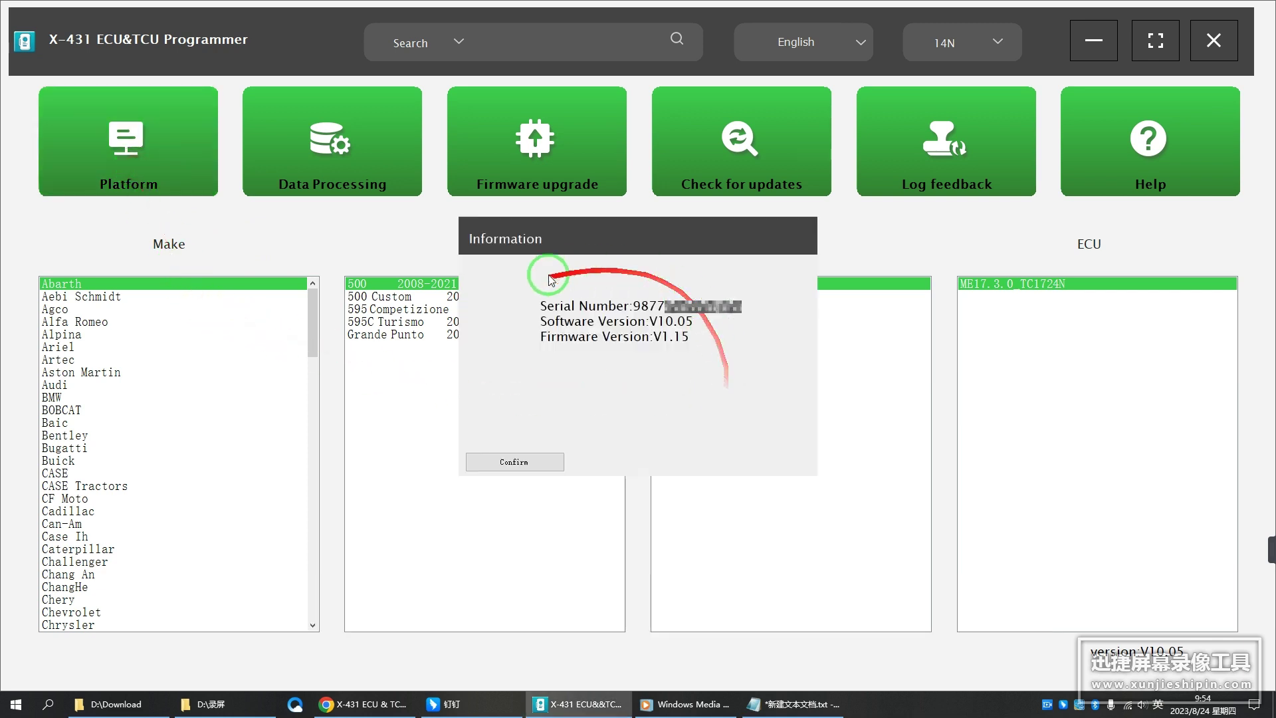
pyautogui.click(533, 466)
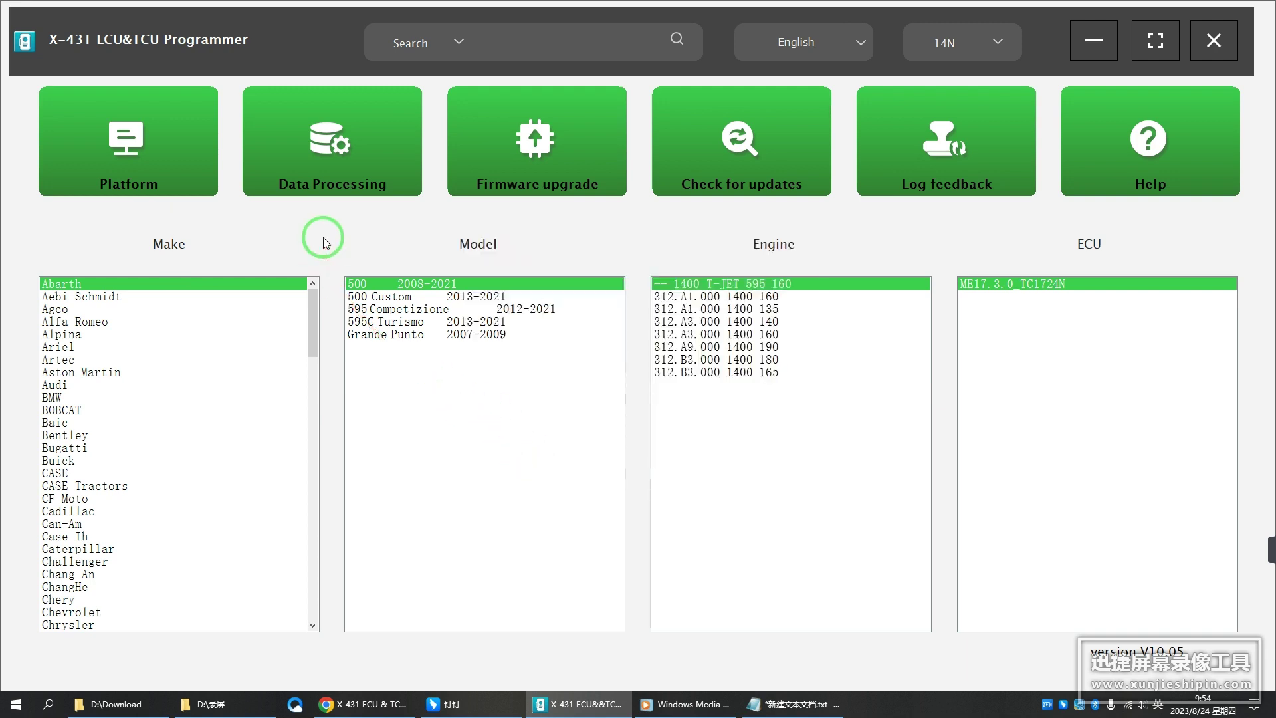
# Step: Close Data Processing and run the firmware and software update checks, which report no upgrade needed
pyautogui.click(328, 178)
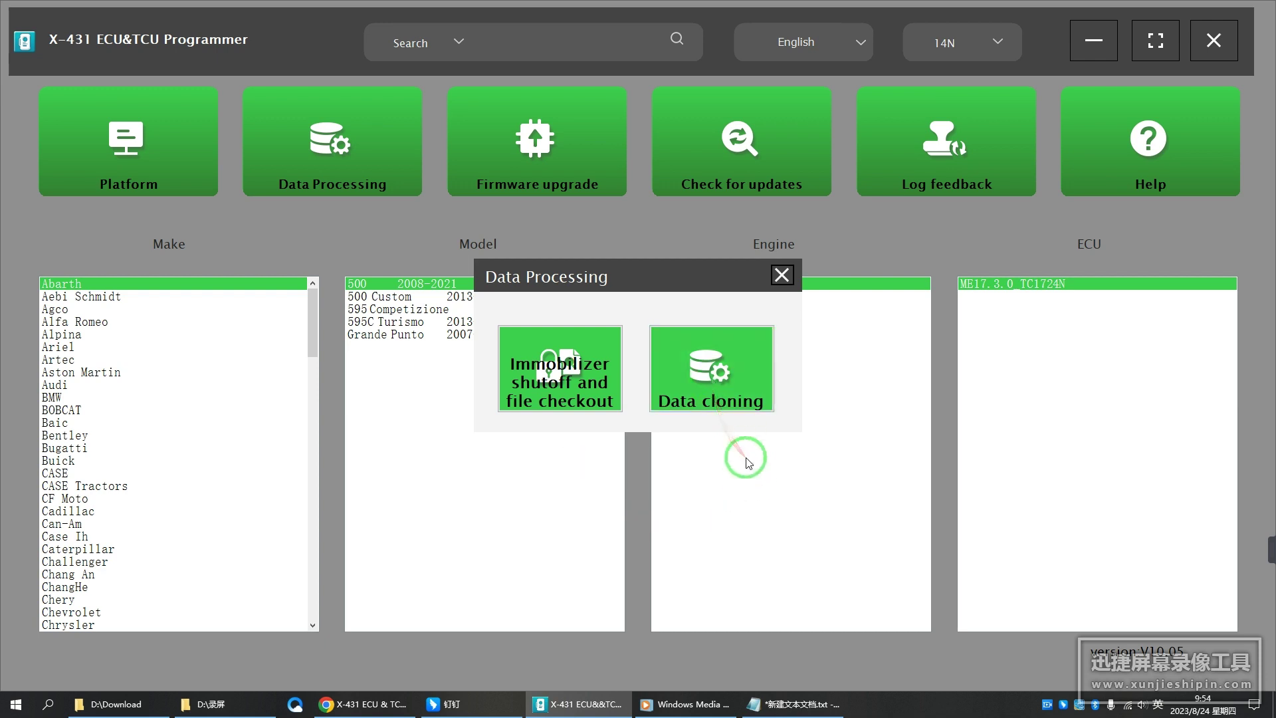
pyautogui.click(786, 277)
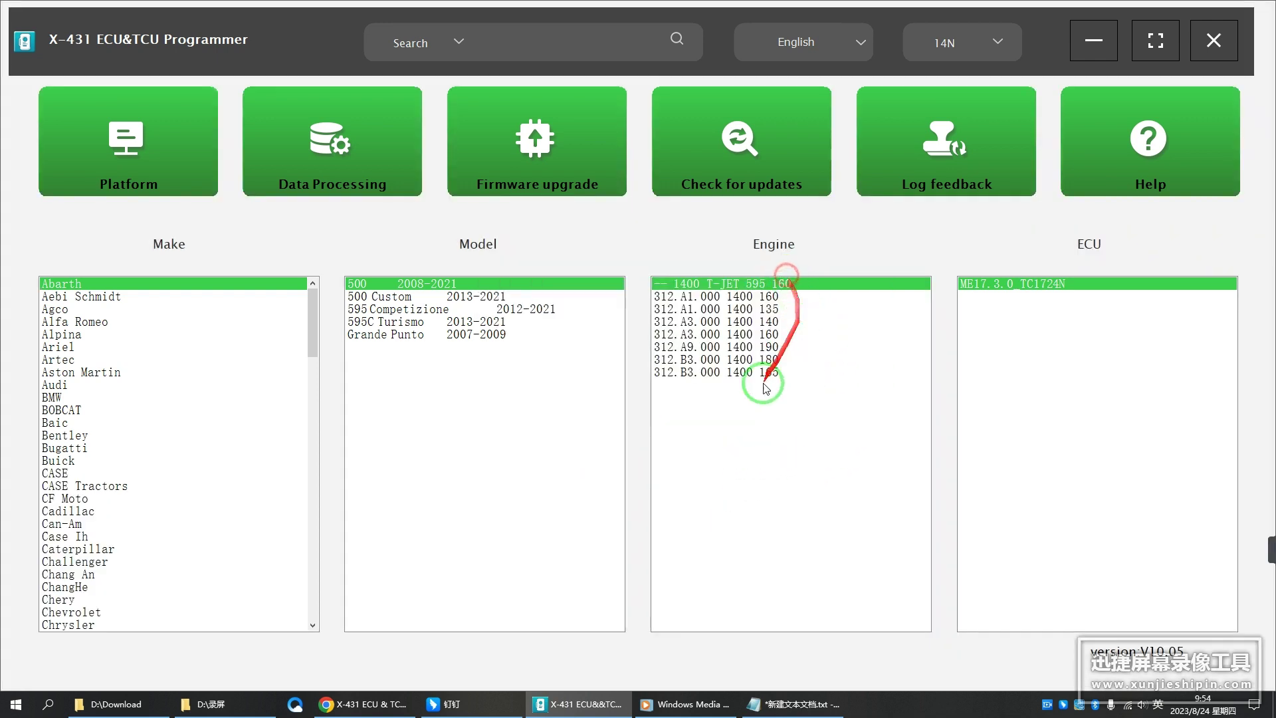
pyautogui.click(548, 160)
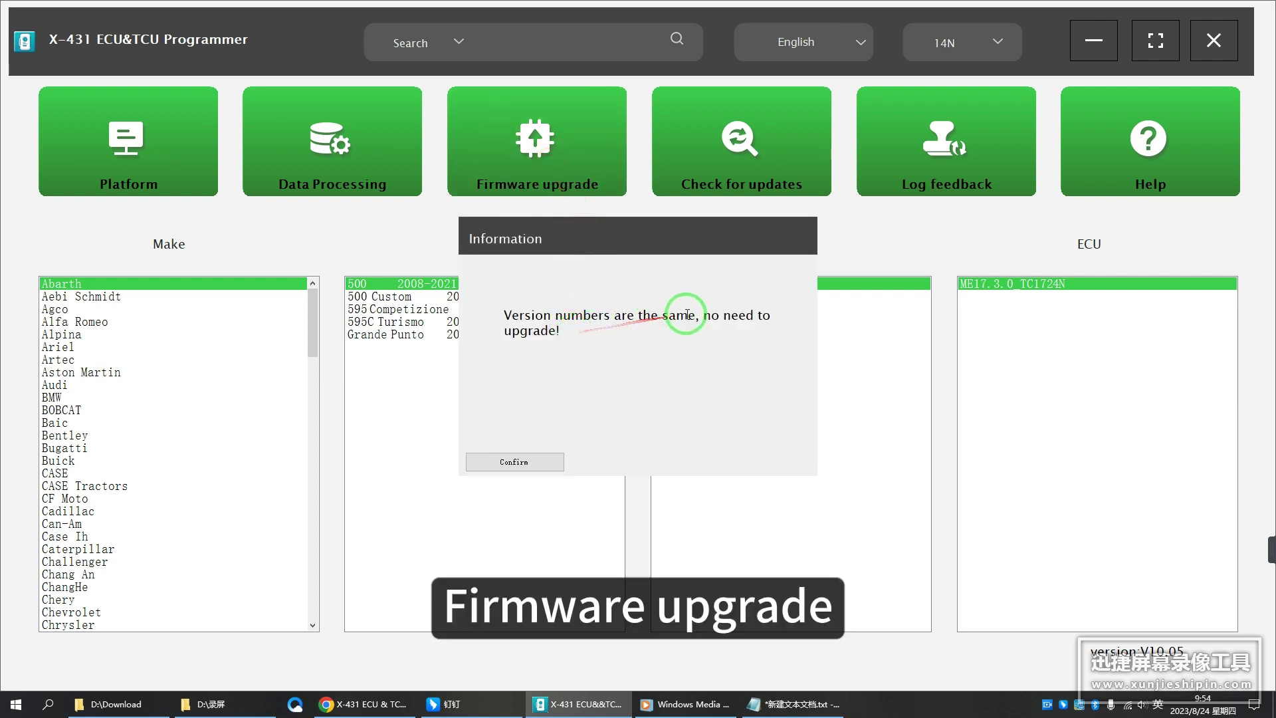
pyautogui.click(538, 464)
pyautogui.click(744, 150)
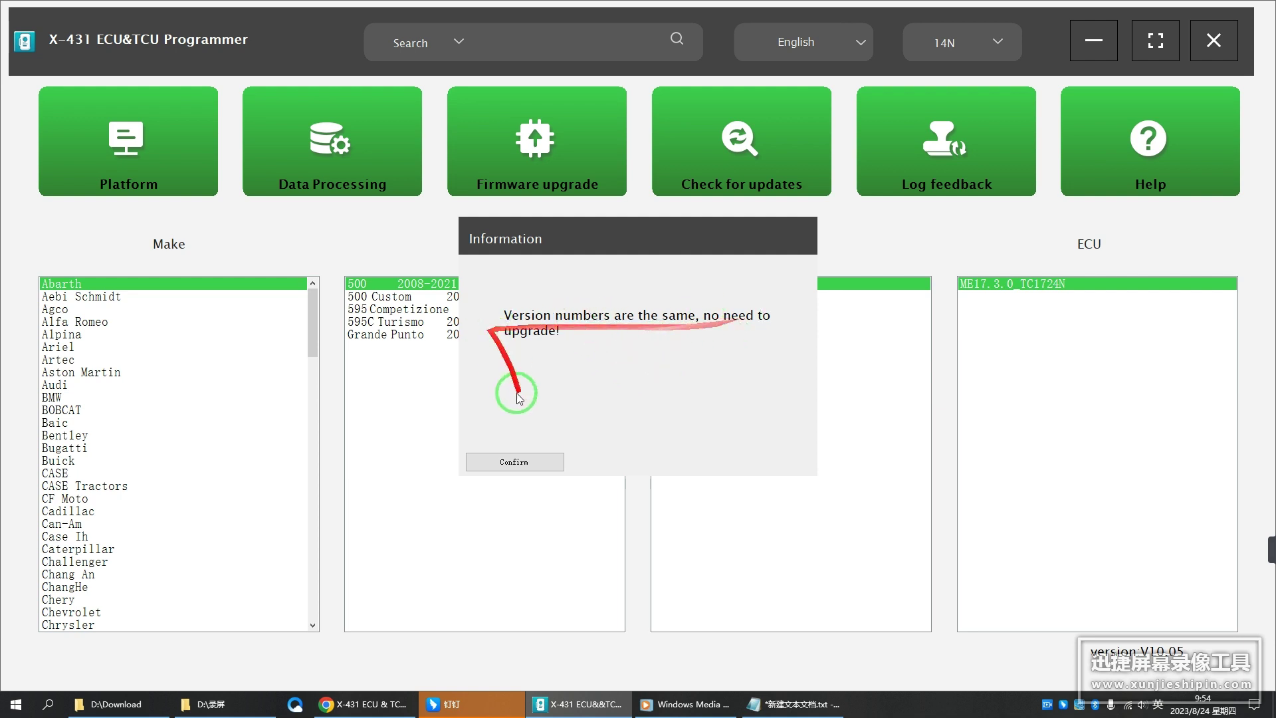
# Step: Dismiss the no-upgrade message, then open and close Log feedback's file window without sending logs
pyautogui.click(516, 462)
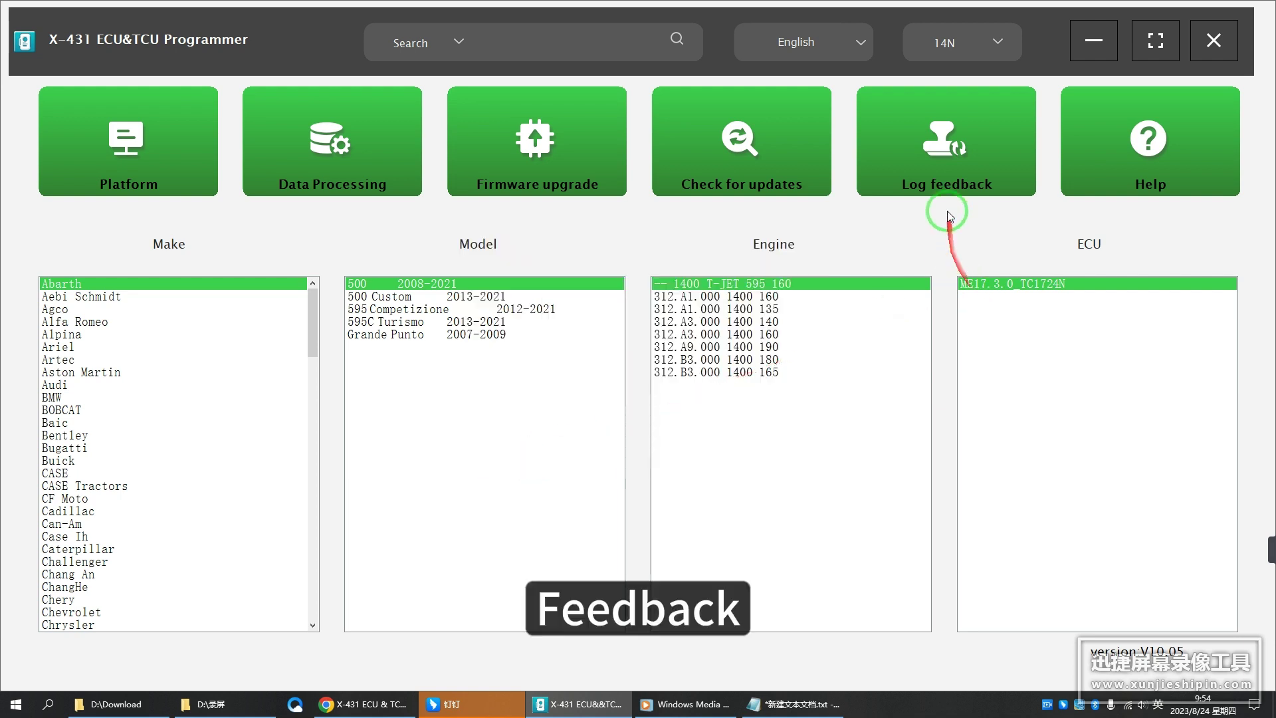
pyautogui.click(949, 175)
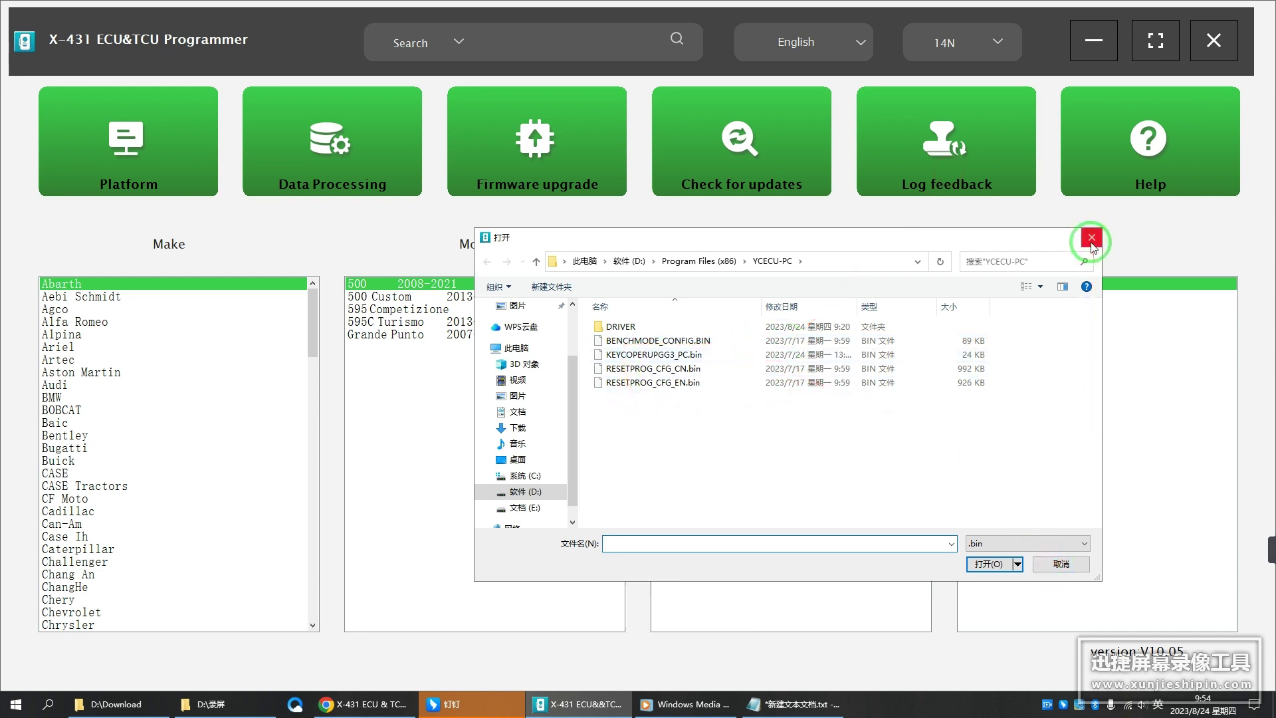
pyautogui.click(1092, 237)
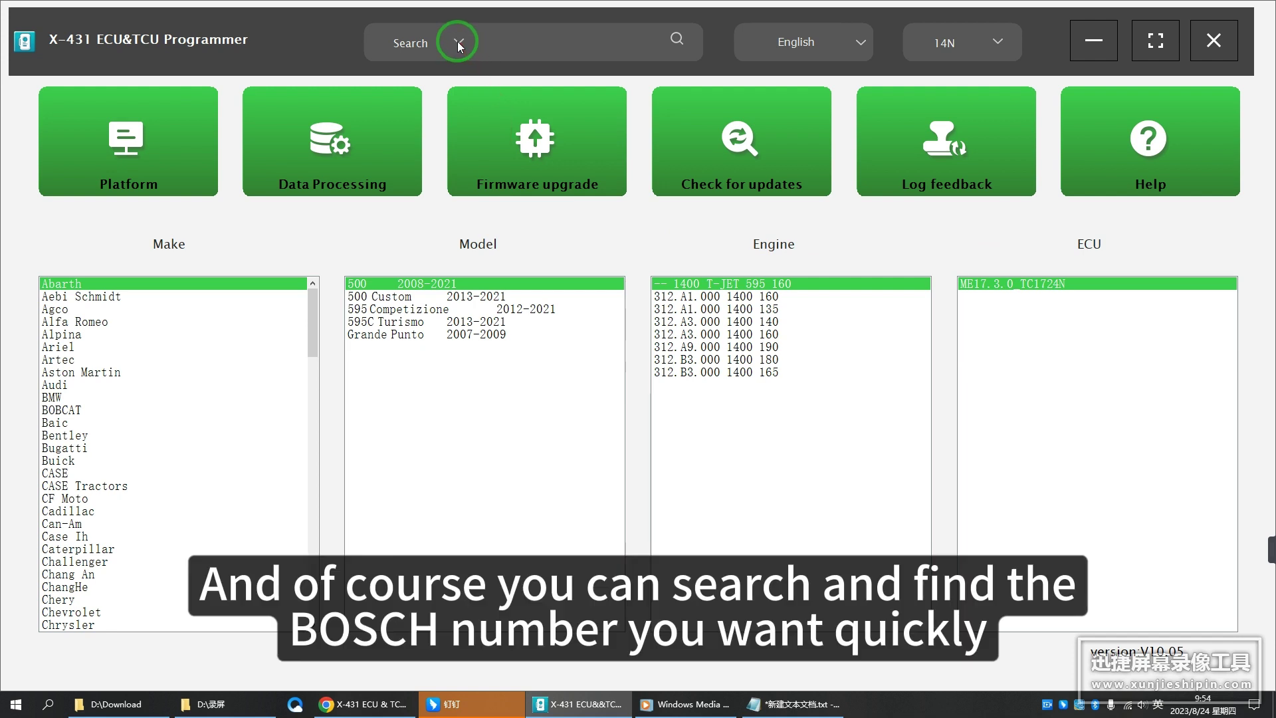
# Step: Switch the search type to BOSCH number and place the cursor in the search box
pyautogui.click(457, 41)
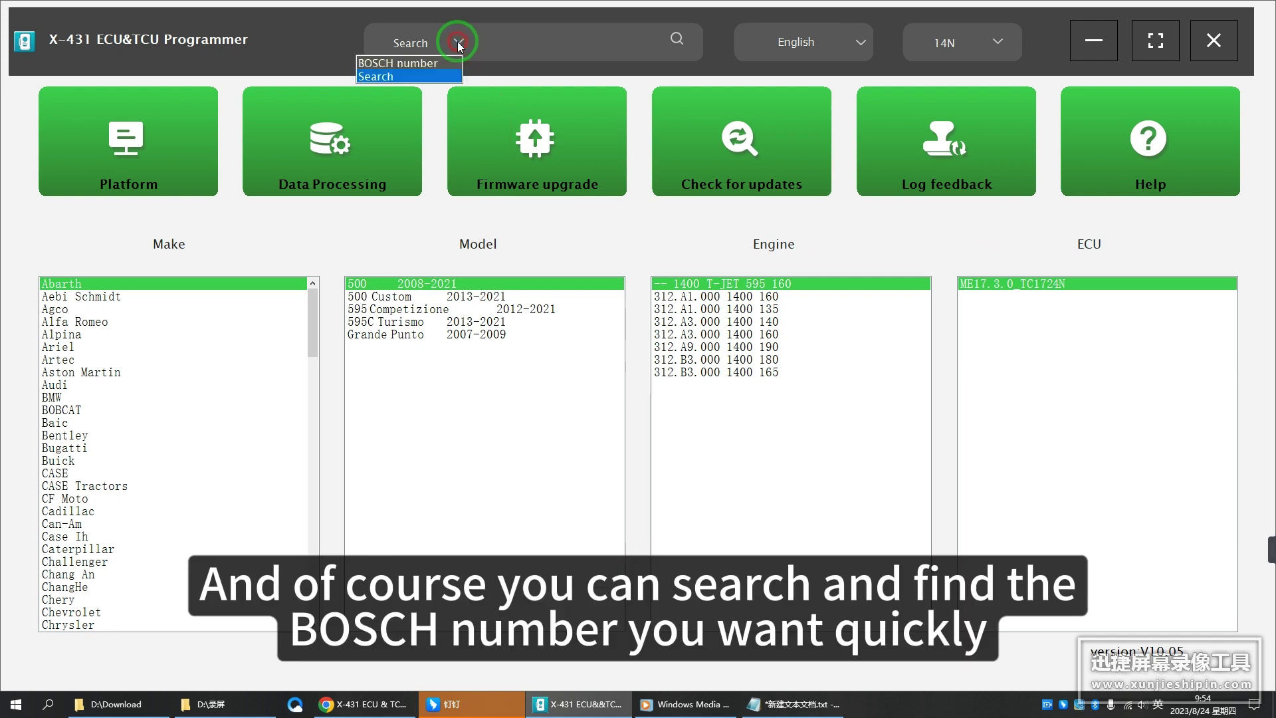
pyautogui.click(409, 63)
pyautogui.click(522, 42)
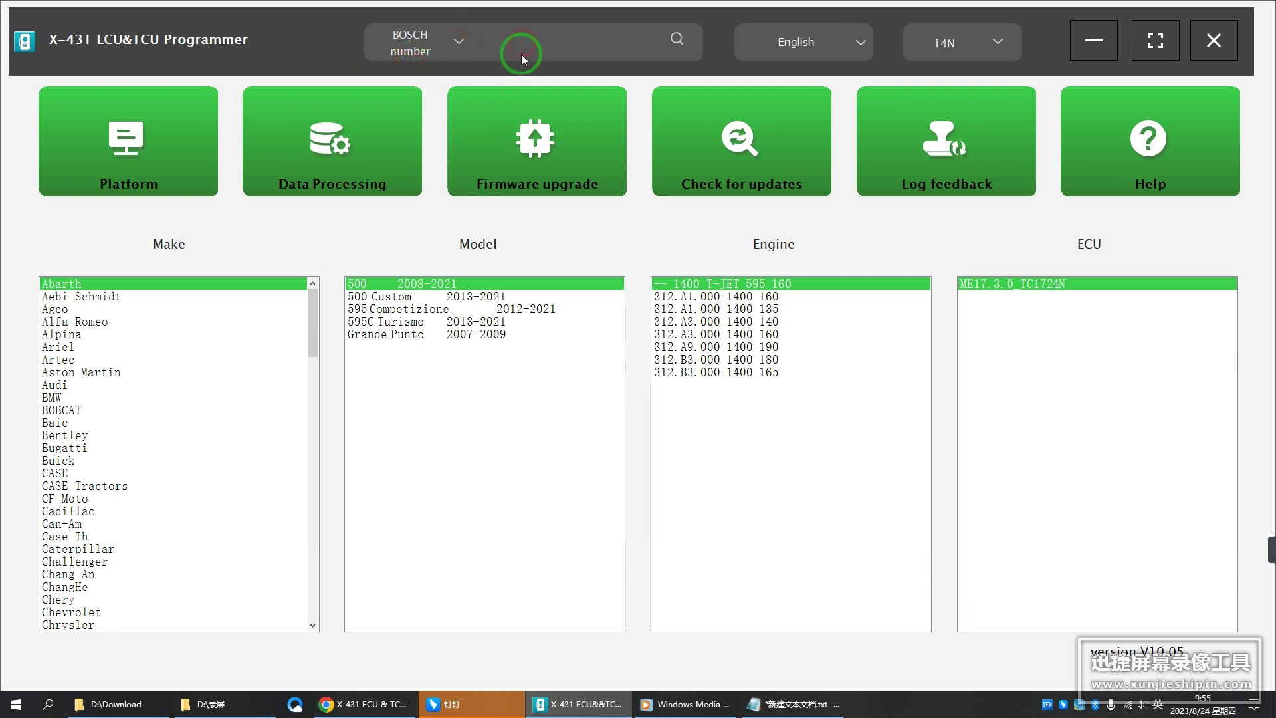
# Step: Switch the search type back to make or ECU and begin entering TOYOTA
pyautogui.click(458, 40)
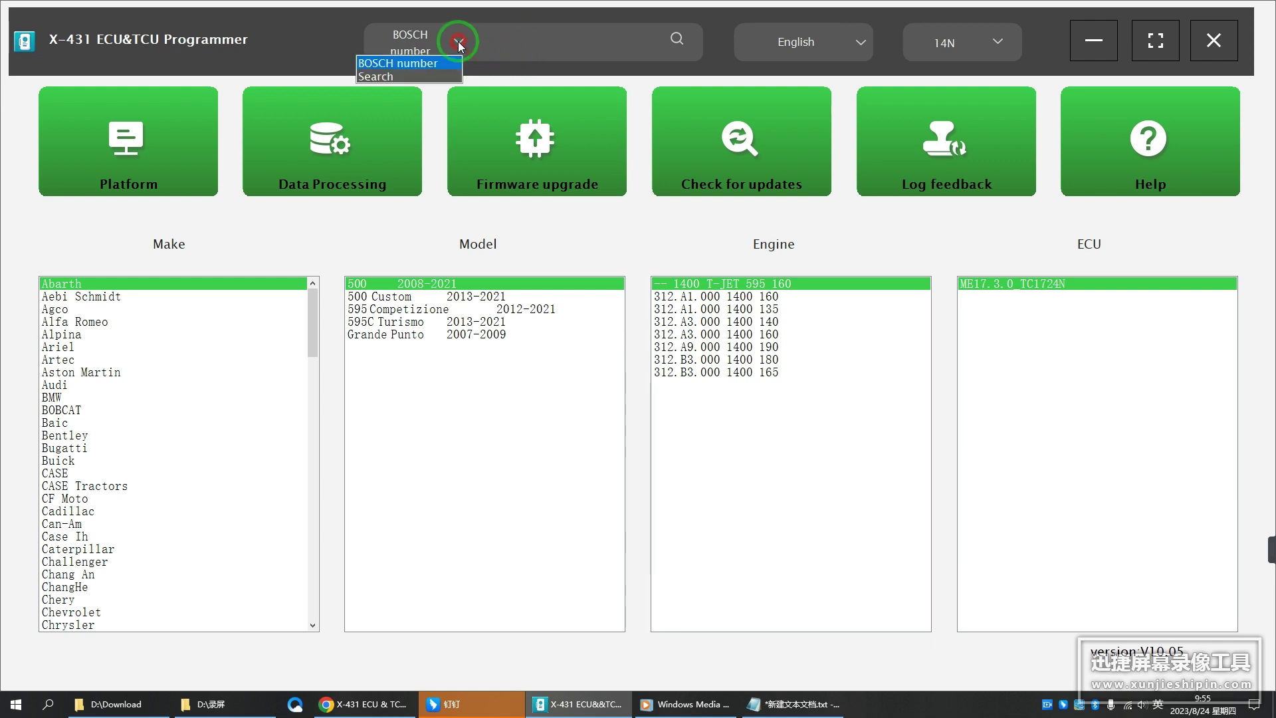
pyautogui.click(399, 77)
pyautogui.click(530, 42)
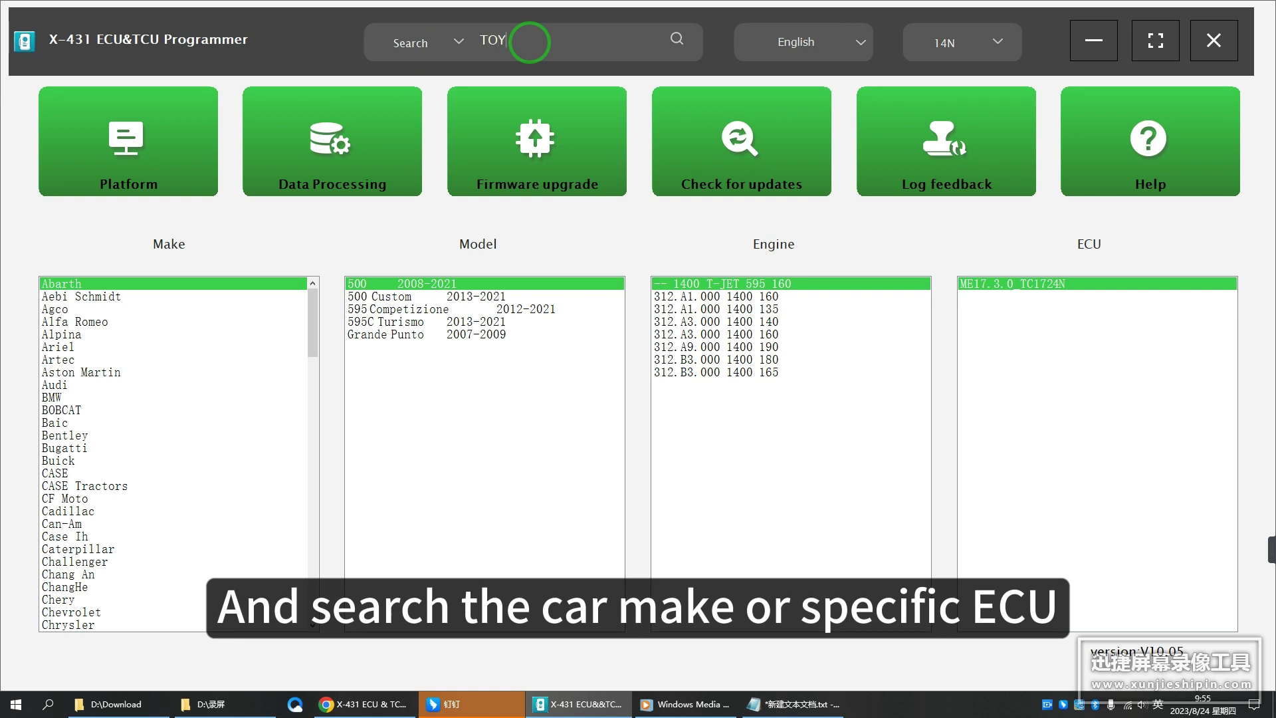